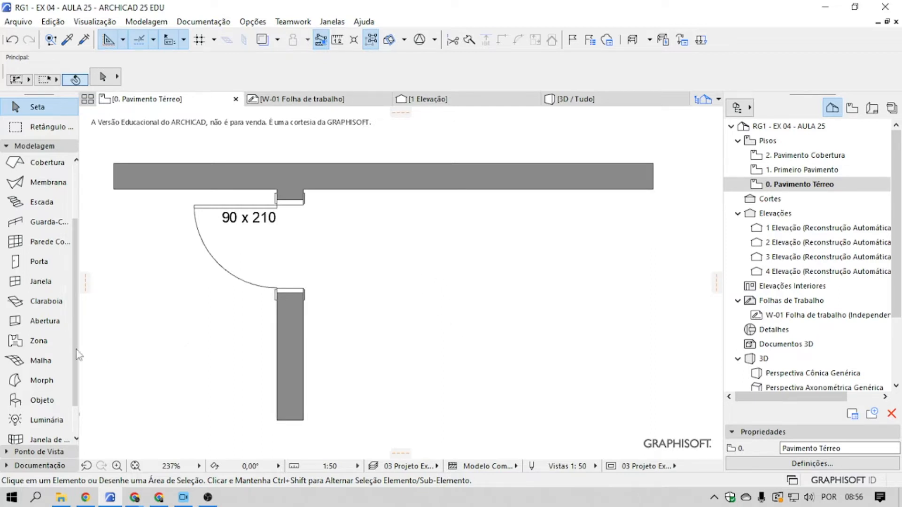
Step: Open the default window settings and choose Janela 25 from the Janelas Básicas 25 library folder
{"action": "left_click", "coordinate": [31, 283]}
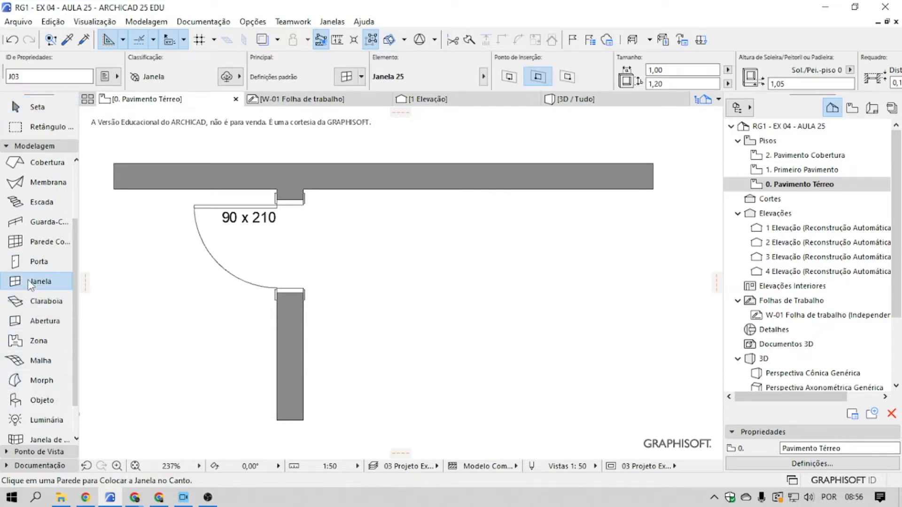
{"action": "double_click", "coordinate": [31, 284]}
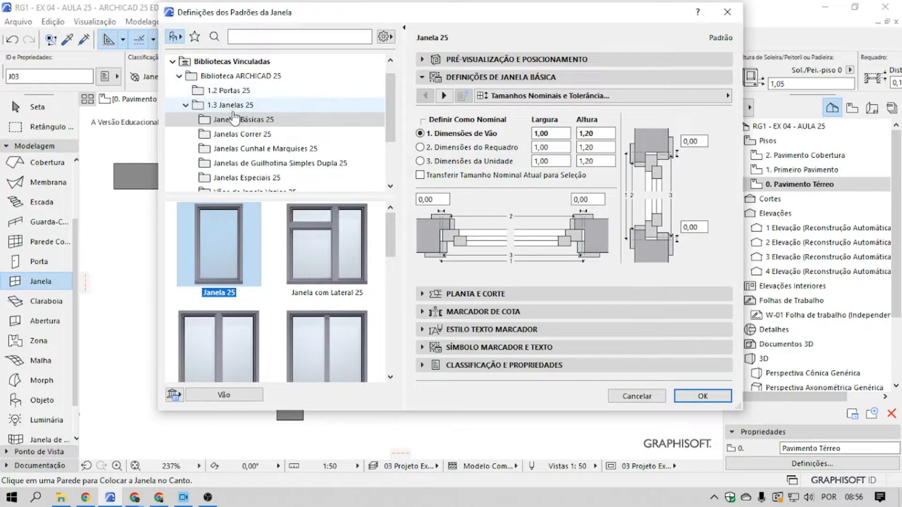
{"action": "left_click", "coordinate": [241, 135]}
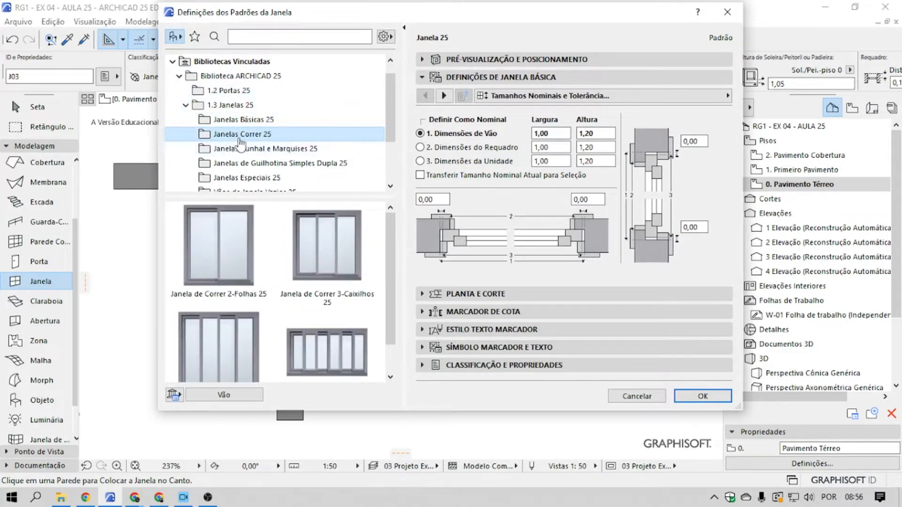
{"action": "scroll", "coordinate": [239, 140], "scroll_direction": "down", "scroll_amount": 1}
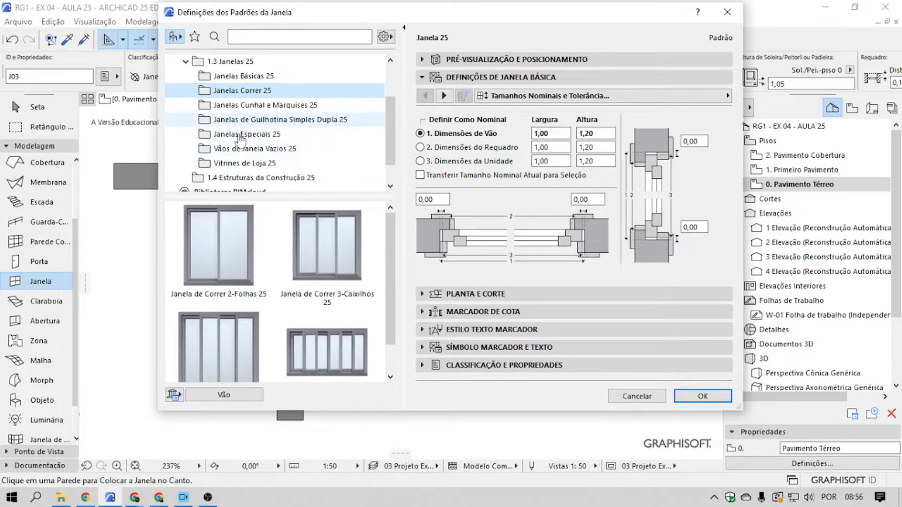
{"action": "scroll", "coordinate": [240, 137], "scroll_direction": "up", "scroll_amount": 1}
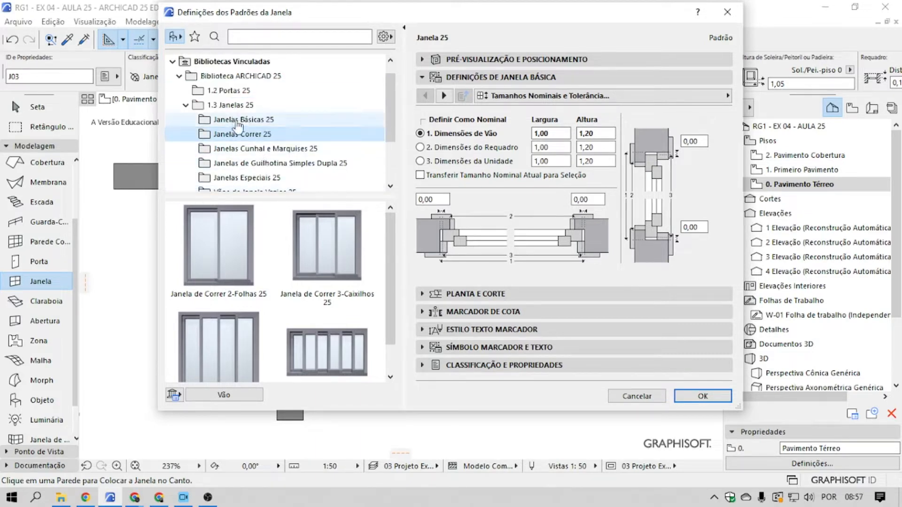
{"action": "left_click", "coordinate": [237, 123]}
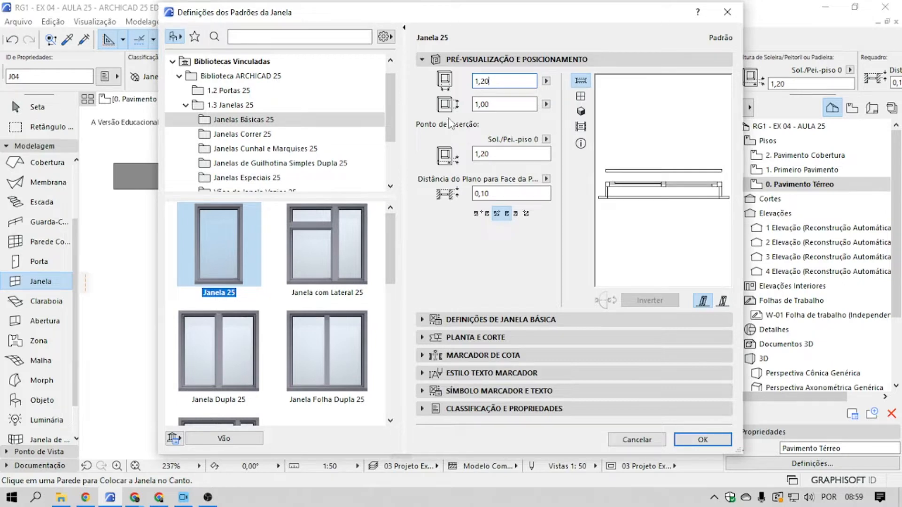
Step: Set the window's width and height to 1,00 and its sill height to 1,10
{"action": "double_click", "coordinate": [476, 80]}
{"action": "type", "text": "1,00"}
{"action": "double_click", "coordinate": [507, 105]}
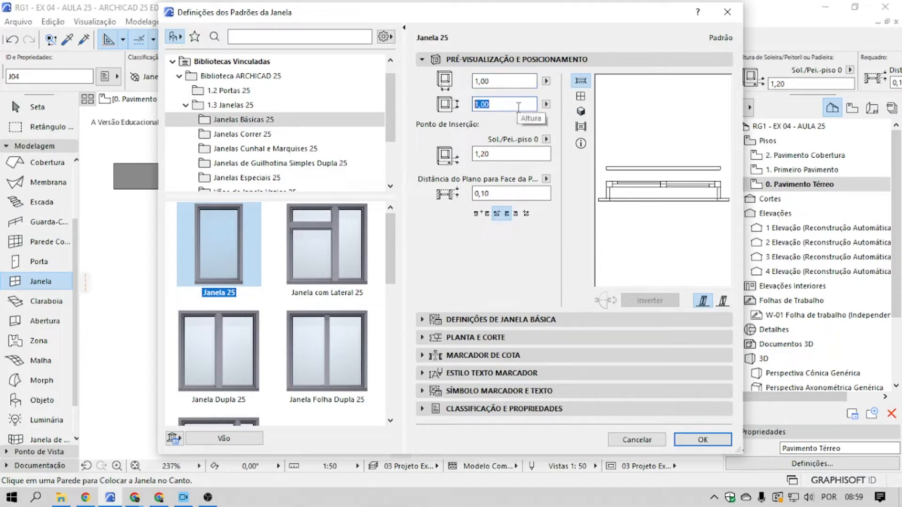
{"action": "type", "text": "1,00"}
{"action": "left_click", "coordinate": [513, 156]}
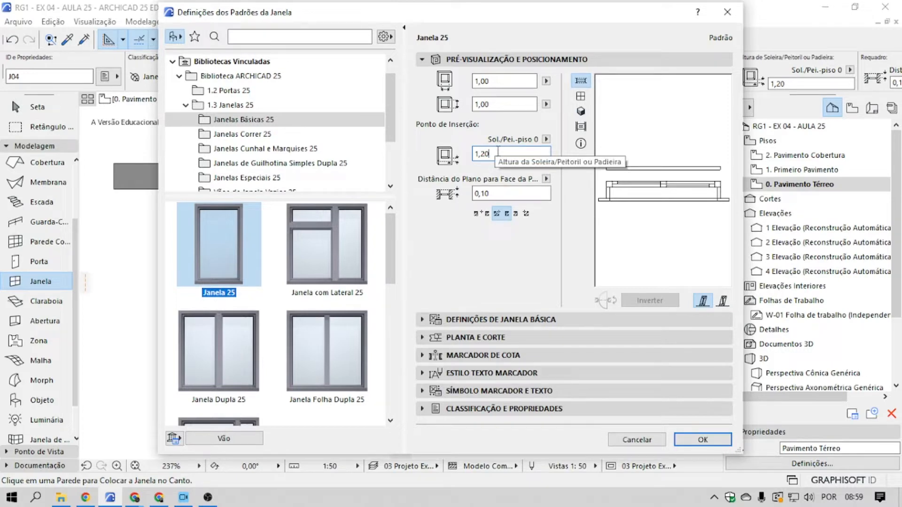
{"action": "left_click_drag", "start_coordinate": [494, 150], "coordinate": [469, 155]}
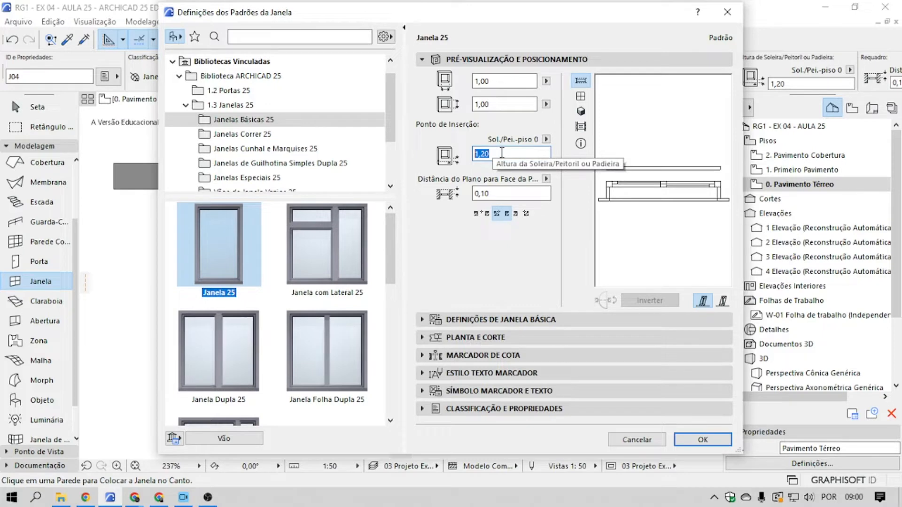
{"action": "type", "text": "1"}
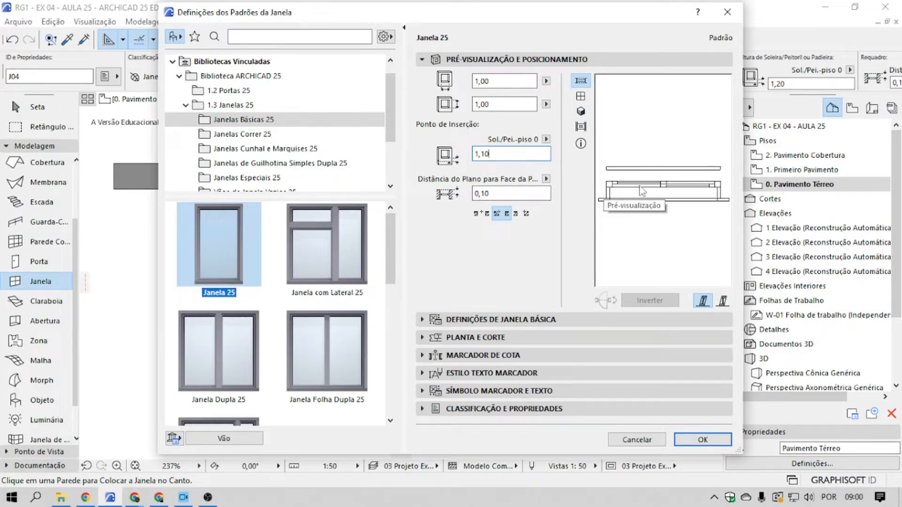
Step: Set the window's plane distance from the wall face to 0,12
{"action": "left_click", "coordinate": [492, 193]}
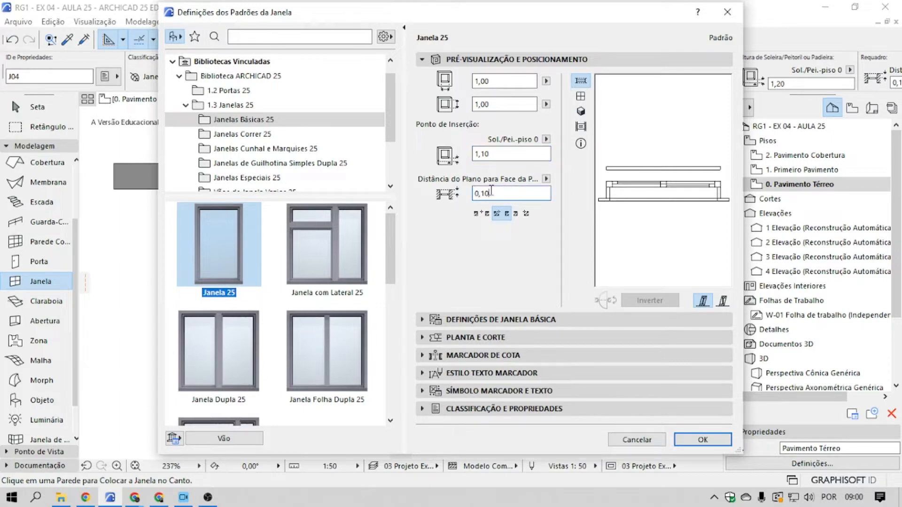
{"action": "left_click_drag", "start_coordinate": [481, 192], "coordinate": [499, 193]}
{"action": "type", "text": "12"}
{"action": "left_click", "coordinate": [480, 216]}
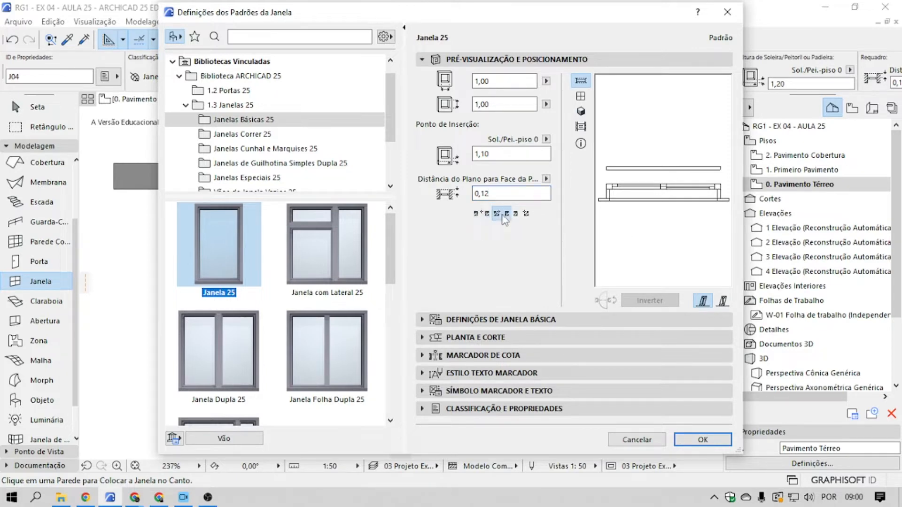
{"action": "left_click", "coordinate": [497, 215]}
Step: Add an upper transom (Bandeira Superior) to the basic window's shape
{"action": "left_click", "coordinate": [487, 319]}
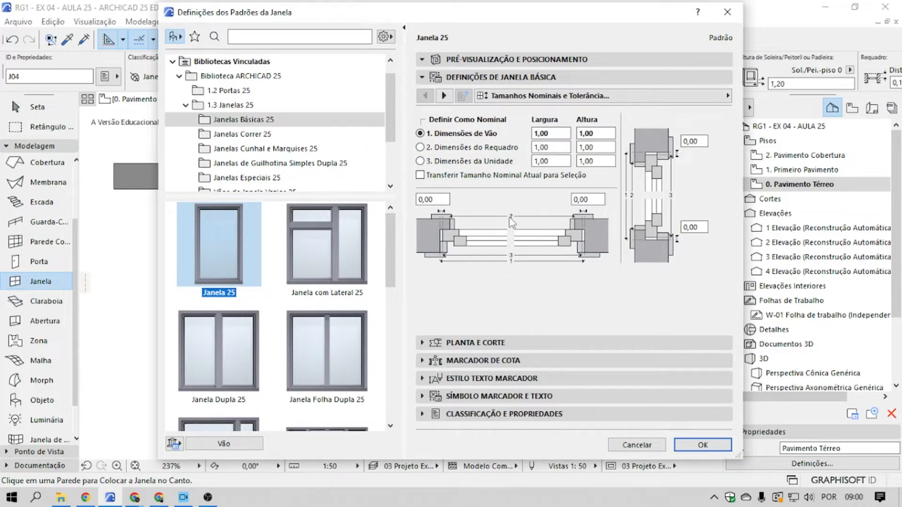
{"action": "left_click", "coordinate": [443, 96]}
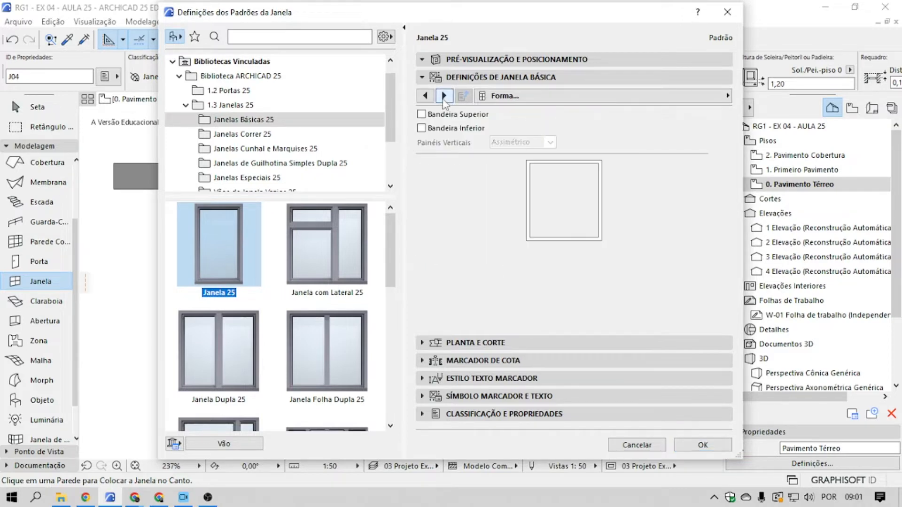
{"action": "left_click", "coordinate": [421, 114]}
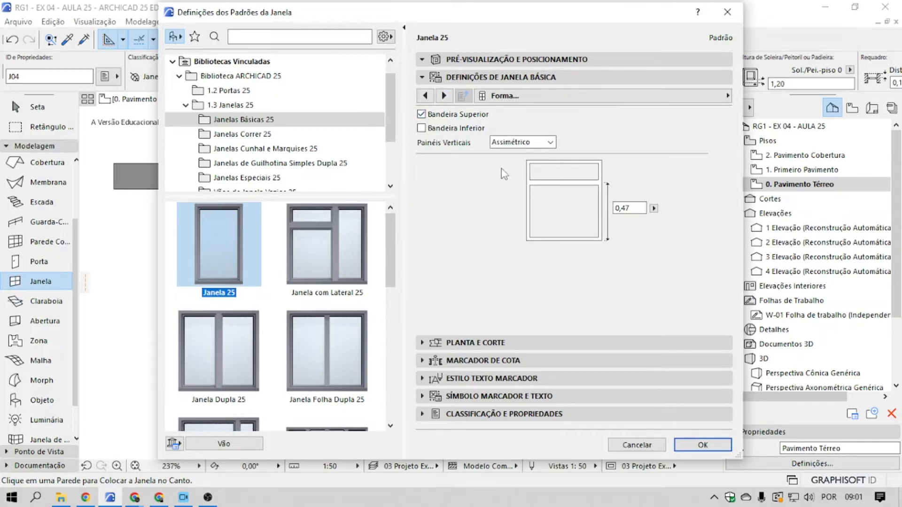
Step: Set the main sash opening type to Vidro Fixo and the transom sash to Presa Topo
{"action": "left_click", "coordinate": [443, 95]}
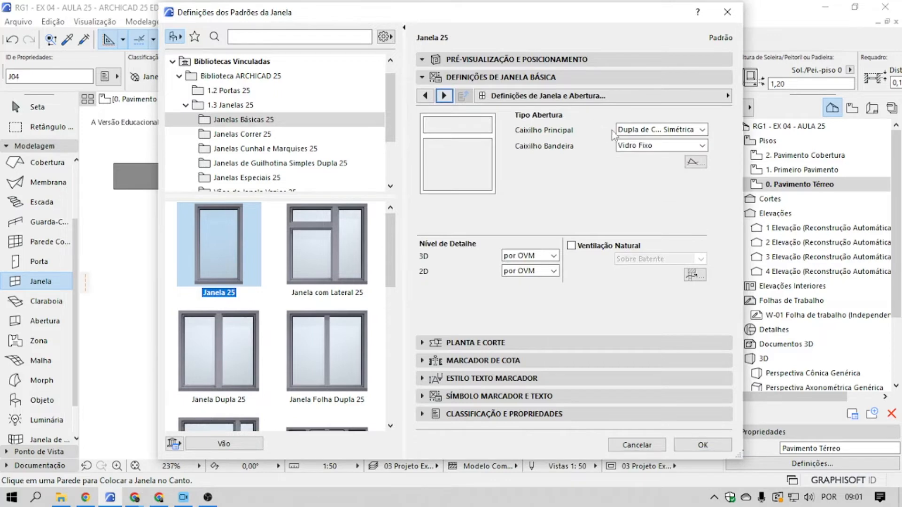
{"action": "left_click", "coordinate": [659, 134]}
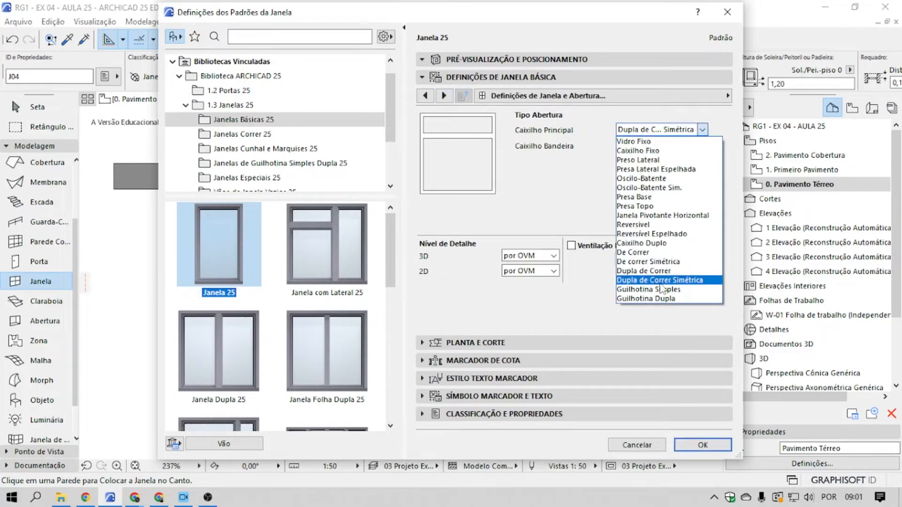
{"action": "left_click", "coordinate": [658, 142]}
{"action": "left_click", "coordinate": [635, 147]}
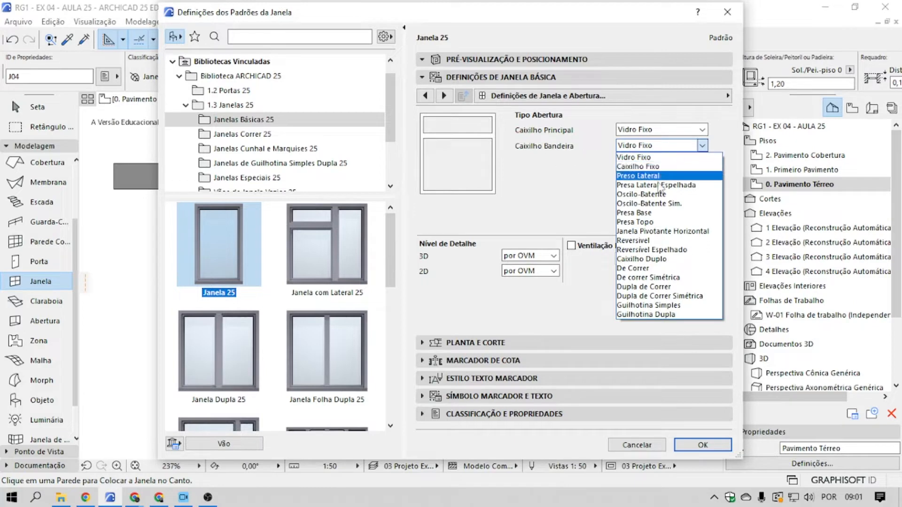
{"action": "left_click", "coordinate": [650, 223]}
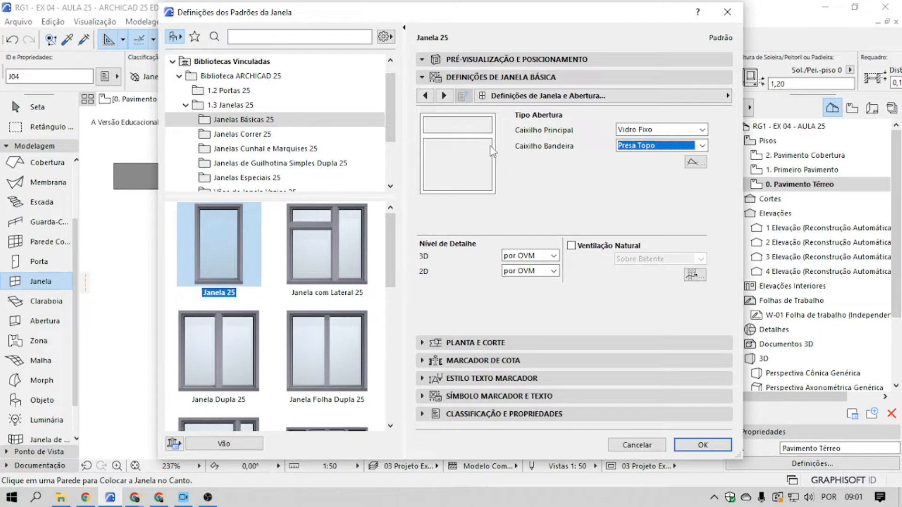
Step: Enable the uniform frame width (Largura Uniforme Batente) and set the frame width to 0,07
{"action": "left_click", "coordinate": [444, 96]}
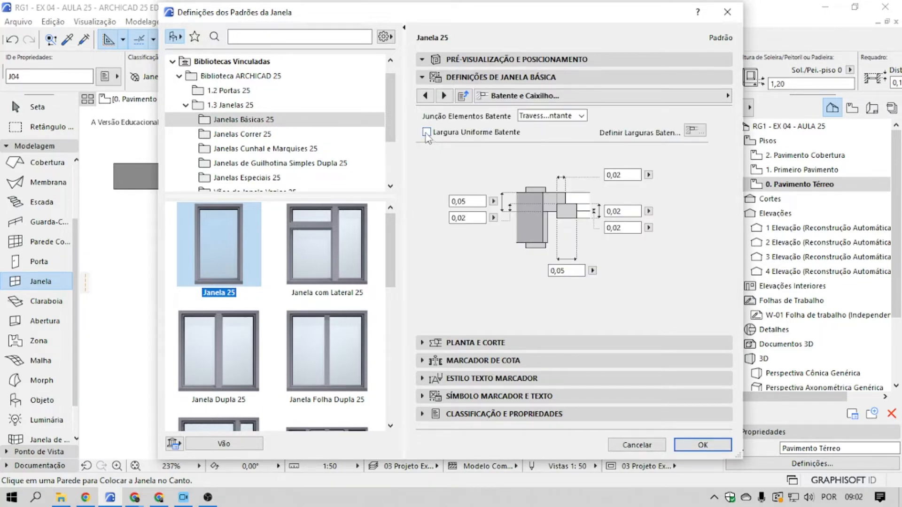
{"action": "left_click", "coordinate": [427, 133]}
{"action": "left_click", "coordinate": [579, 162]}
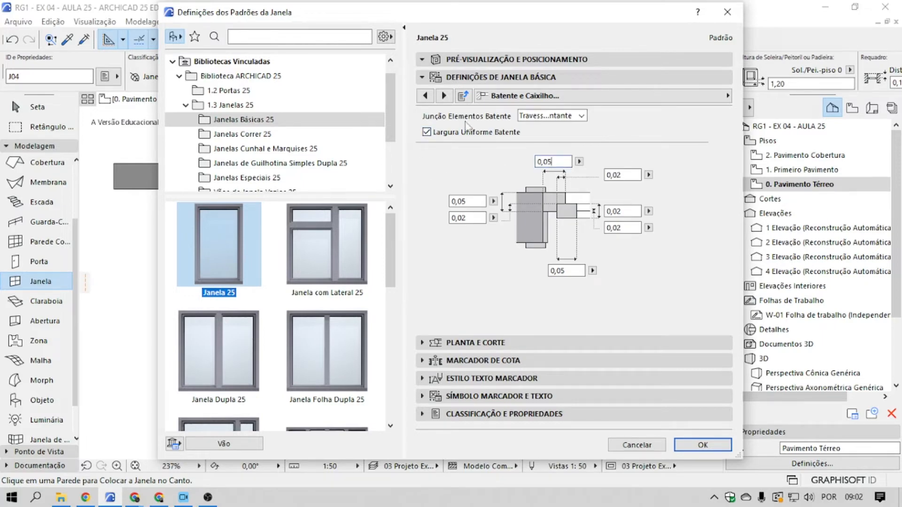
{"action": "left_click", "coordinate": [444, 95]}
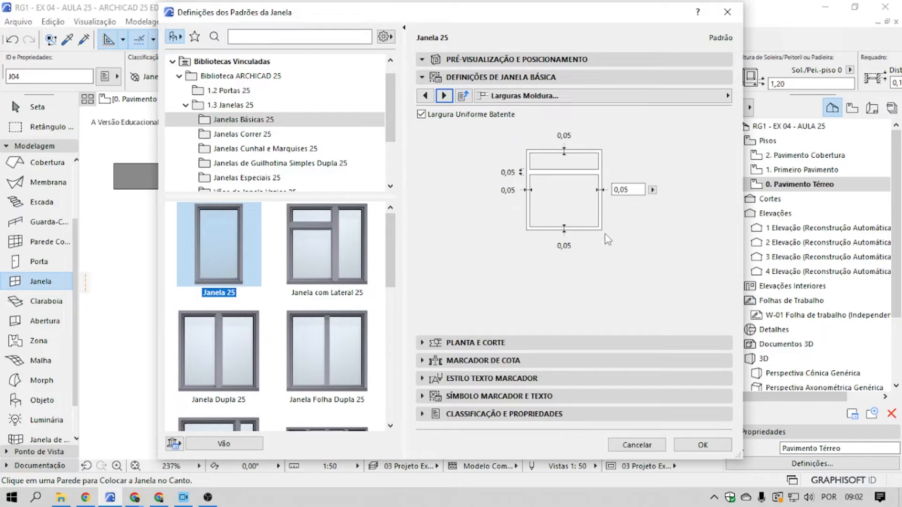
{"action": "left_click_drag", "start_coordinate": [626, 191], "coordinate": [639, 190]}
{"action": "type", "text": "7"}
{"action": "key", "text": "Tab"}
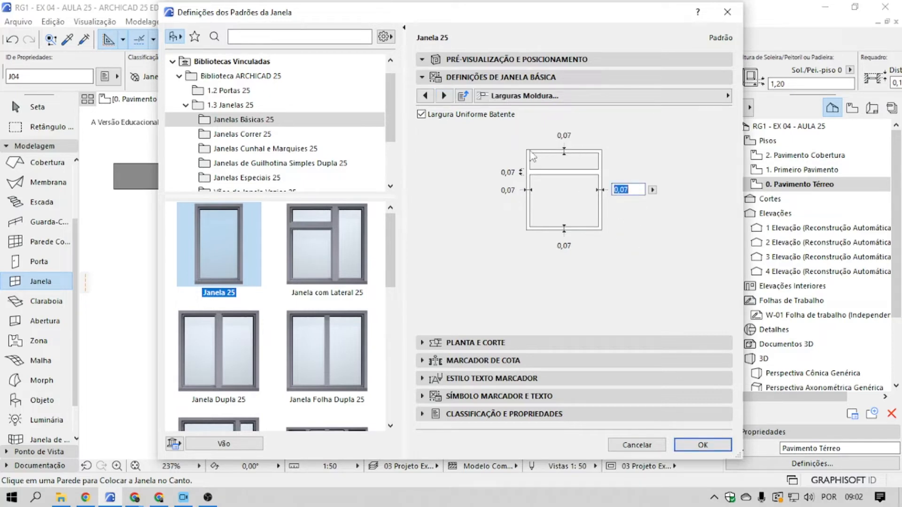
{"action": "left_click", "coordinate": [422, 114]}
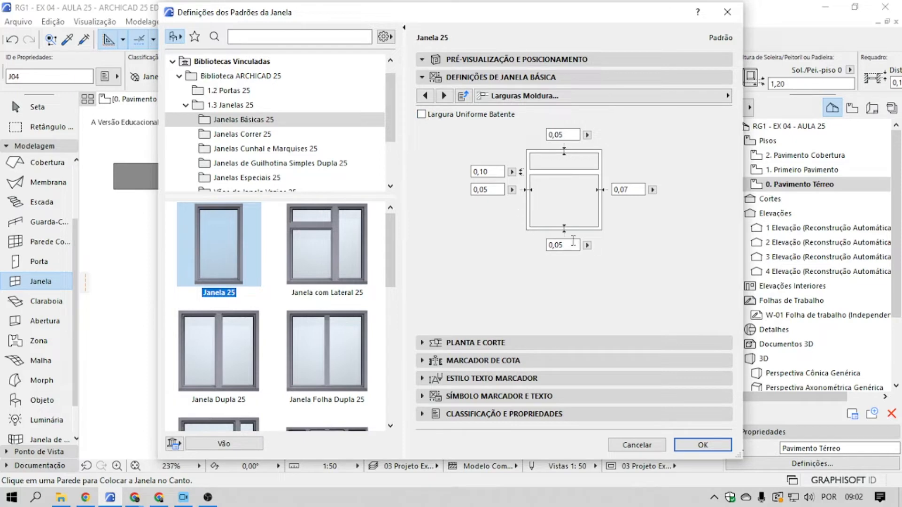
{"action": "left_click", "coordinate": [421, 114]}
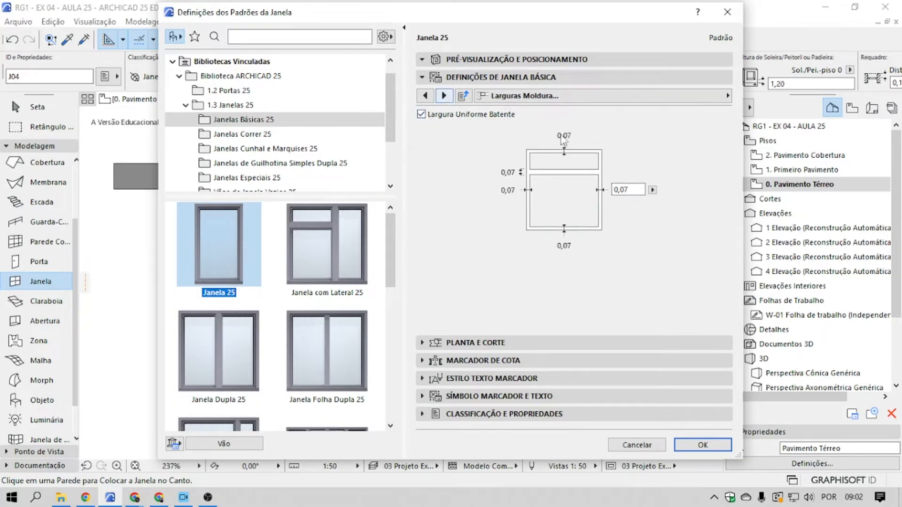
{"action": "left_click_drag", "start_coordinate": [619, 189], "coordinate": [635, 189]}
Step: Change the transom sash (Caixilho Bandeira) panel style to Caixilho Ventilado
{"action": "left_click", "coordinate": [528, 129]}
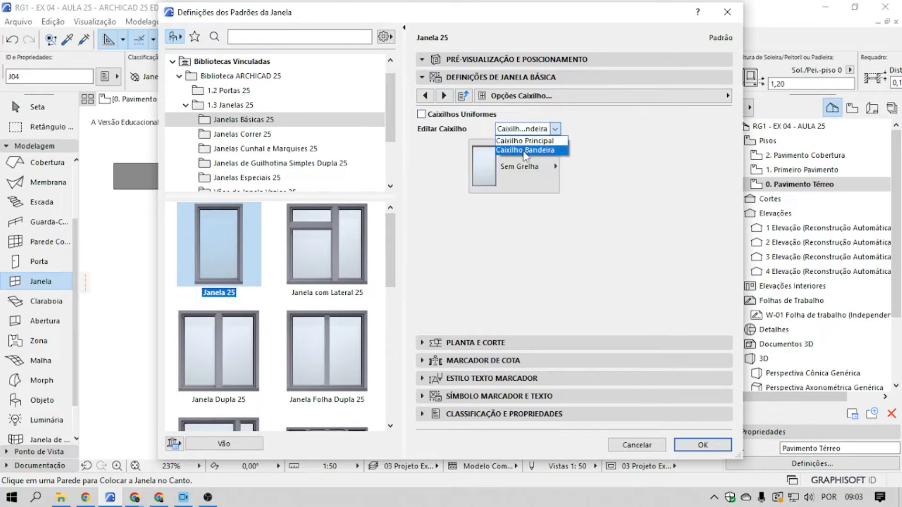
{"action": "left_click", "coordinate": [529, 150]}
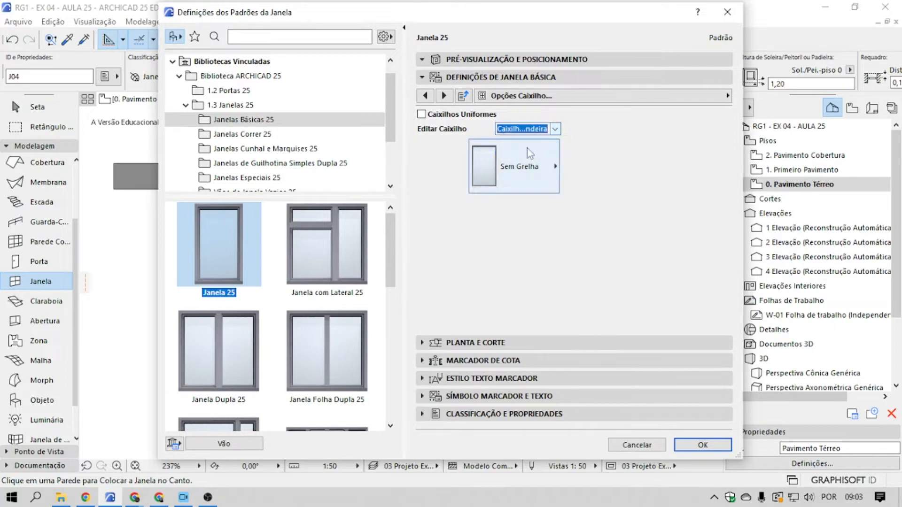
{"action": "left_click", "coordinate": [522, 166]}
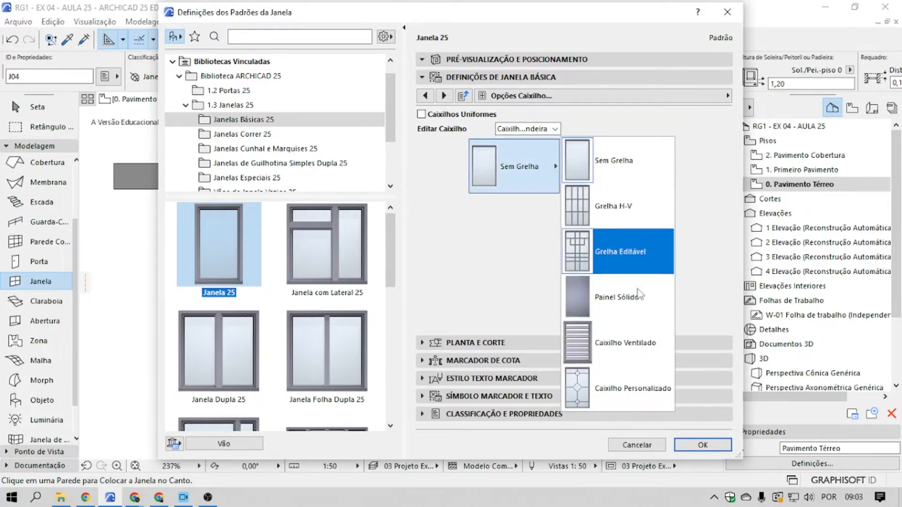
{"action": "left_click", "coordinate": [622, 343]}
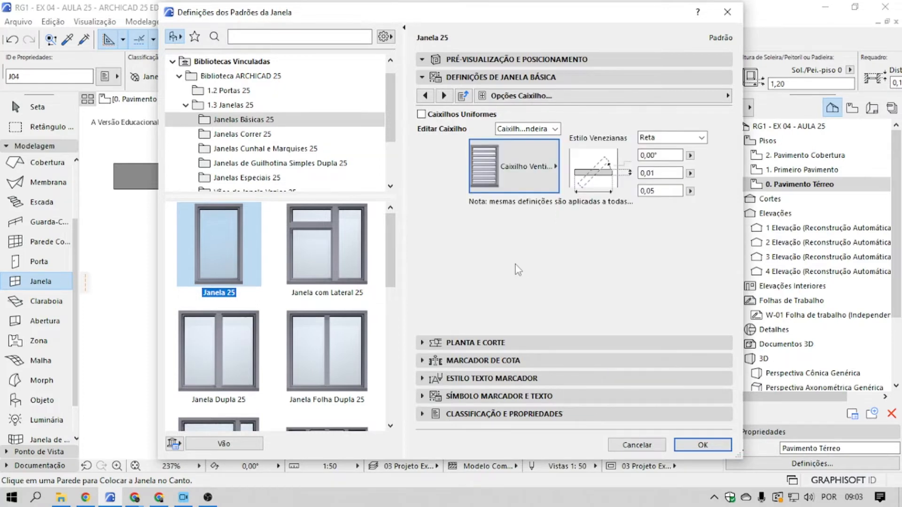
Step: Override the model view options for the window's 2D symbol and set its opening line shape to Reta
{"action": "left_click", "coordinate": [444, 96]}
{"action": "left_click", "coordinate": [444, 96]}
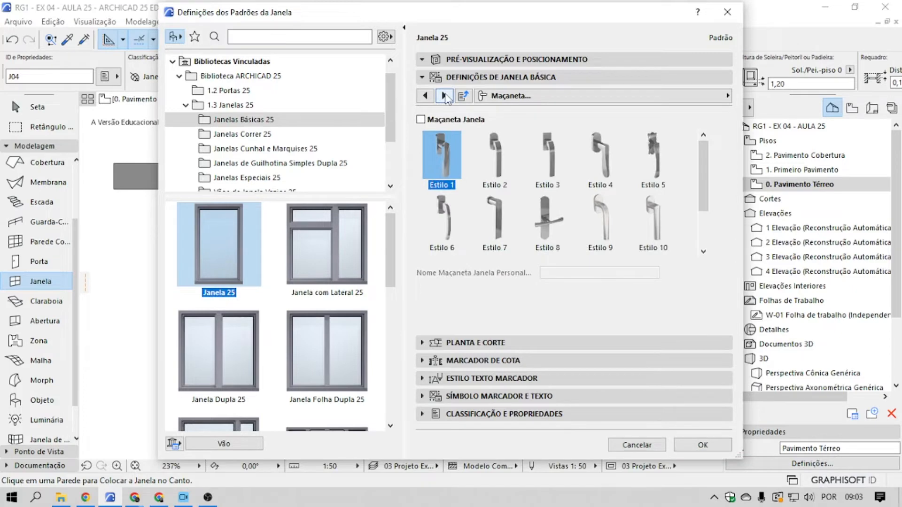
{"action": "left_click", "coordinate": [443, 95]}
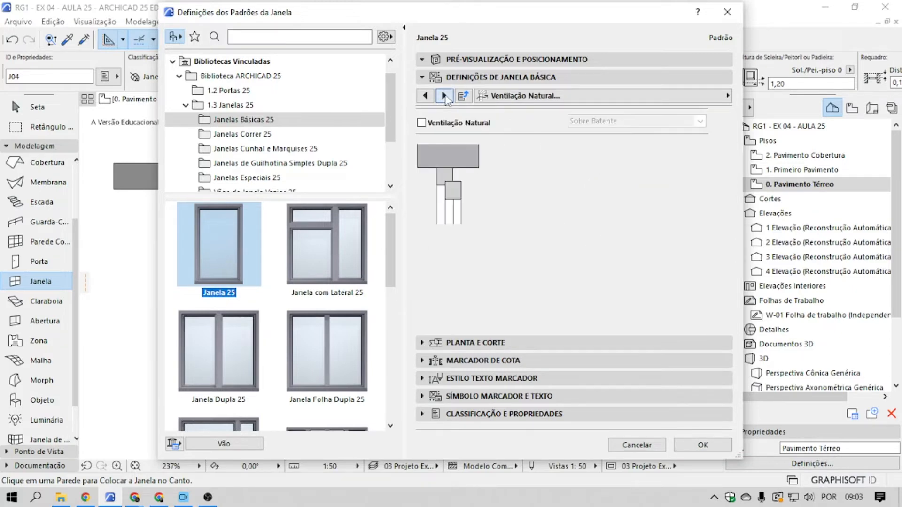
{"action": "left_click", "coordinate": [444, 96]}
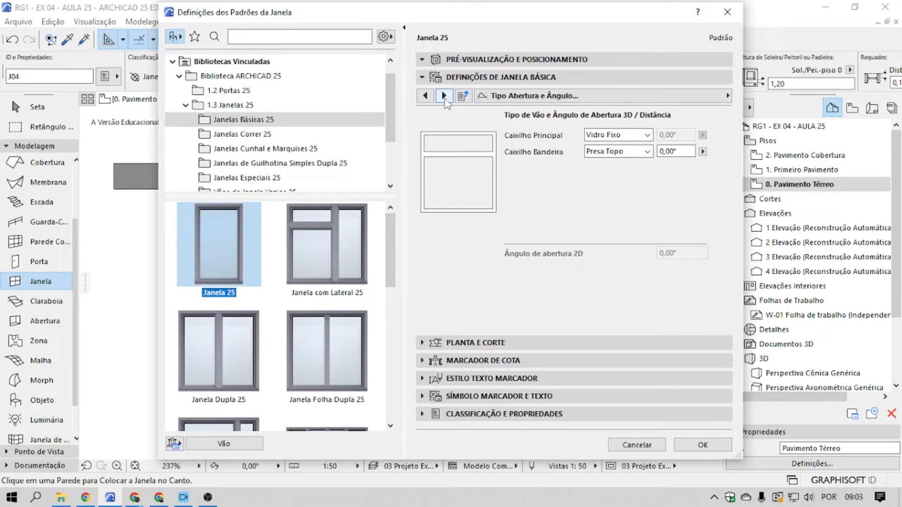
{"action": "left_click", "coordinate": [453, 158]}
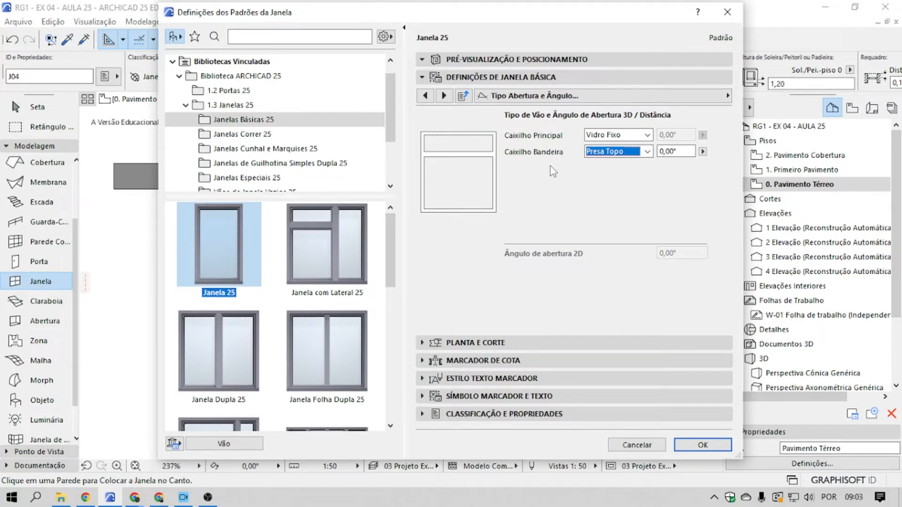
{"action": "left_click", "coordinate": [444, 96]}
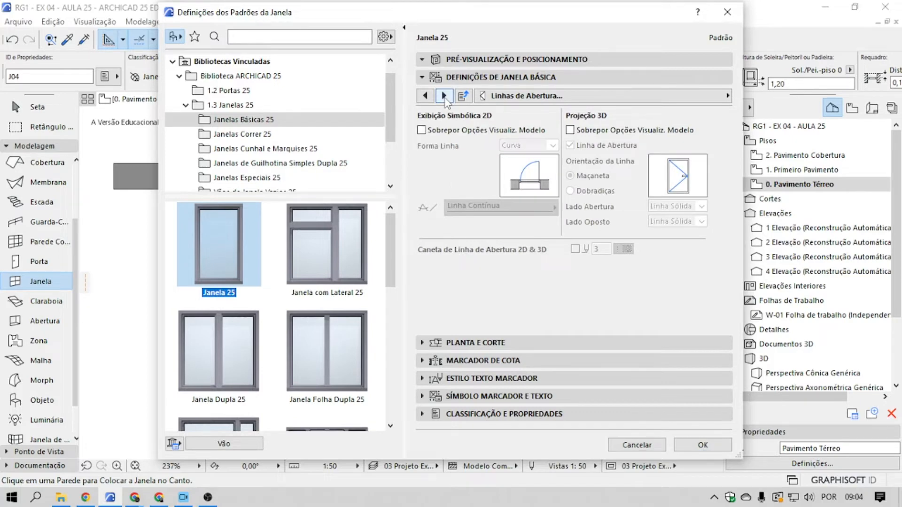
{"action": "left_click", "coordinate": [421, 130]}
{"action": "left_click", "coordinate": [552, 146]}
{"action": "left_click", "coordinate": [517, 159]}
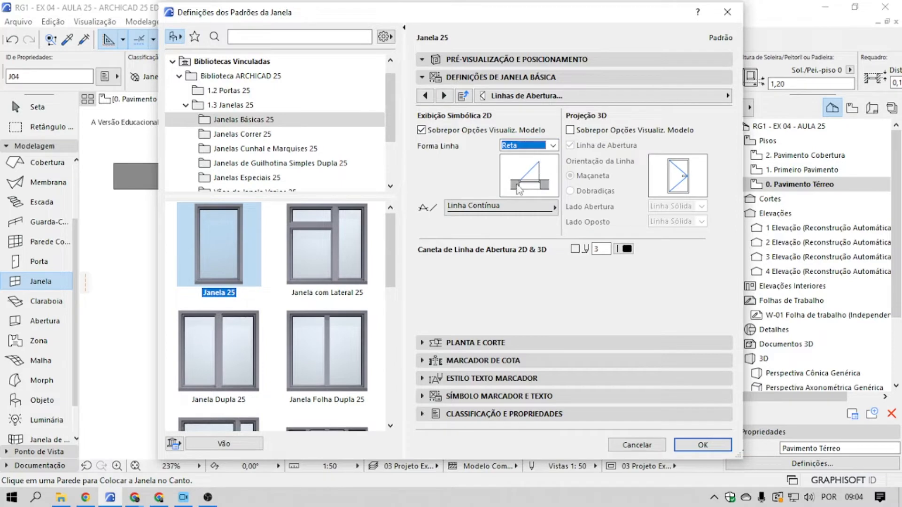
Step: Choose the line shape (Forma Linha) for the window's 2D opening symbol and go on to its model attributes
{"action": "left_click", "coordinate": [552, 145]}
{"action": "left_click", "coordinate": [535, 160]}
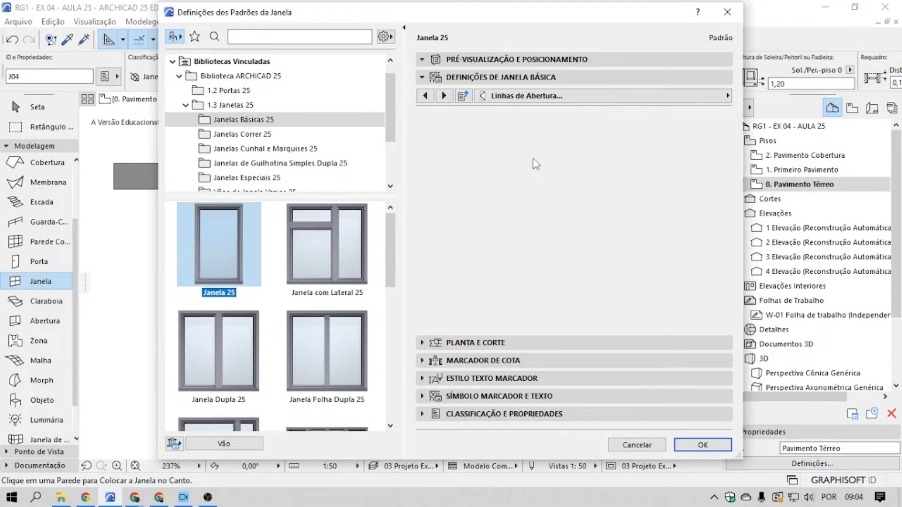
{"action": "left_click", "coordinate": [444, 95]}
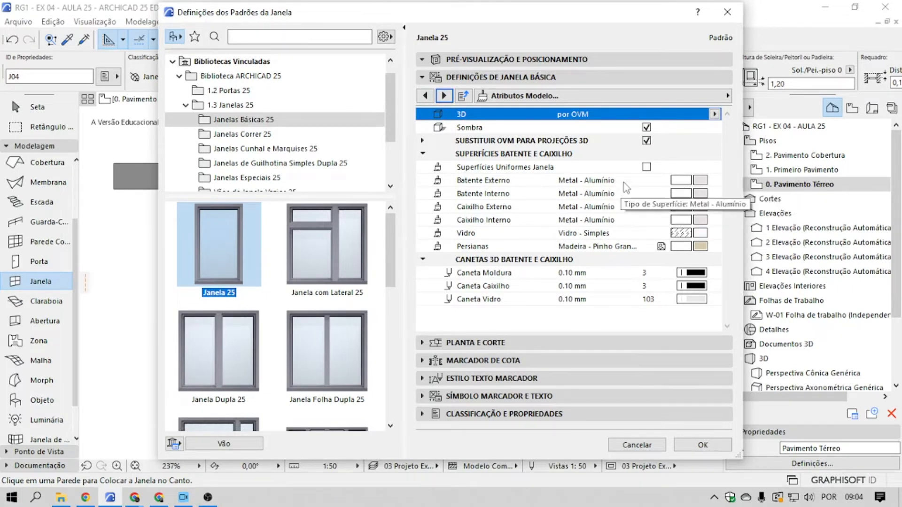
Step: Enable uniform window surfaces (Superfícies Uniformes Janela) and set the frame surface to Pintura - Preto Marfim
{"action": "left_click", "coordinate": [647, 167]}
{"action": "left_click", "coordinate": [700, 185]}
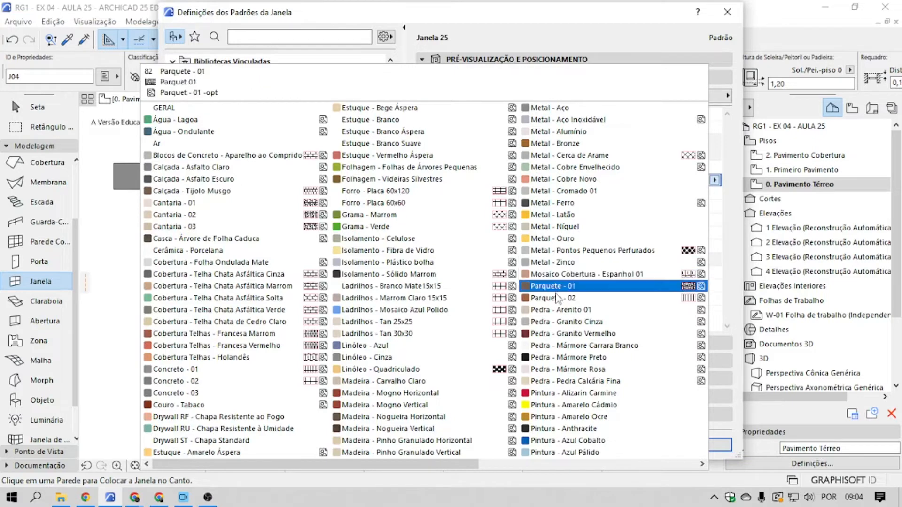
{"action": "scroll", "coordinate": [421, 279], "scroll_direction": "right", "scroll_amount": 2}
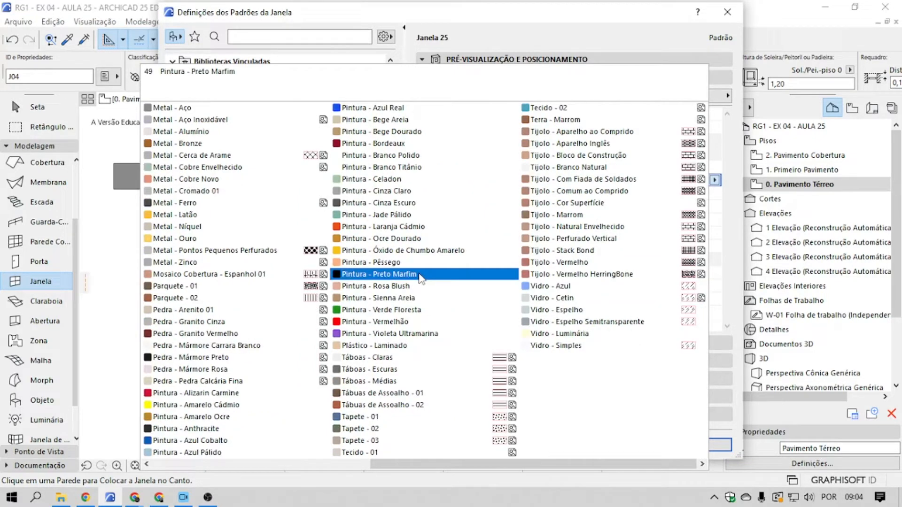
{"action": "left_click", "coordinate": [421, 276]}
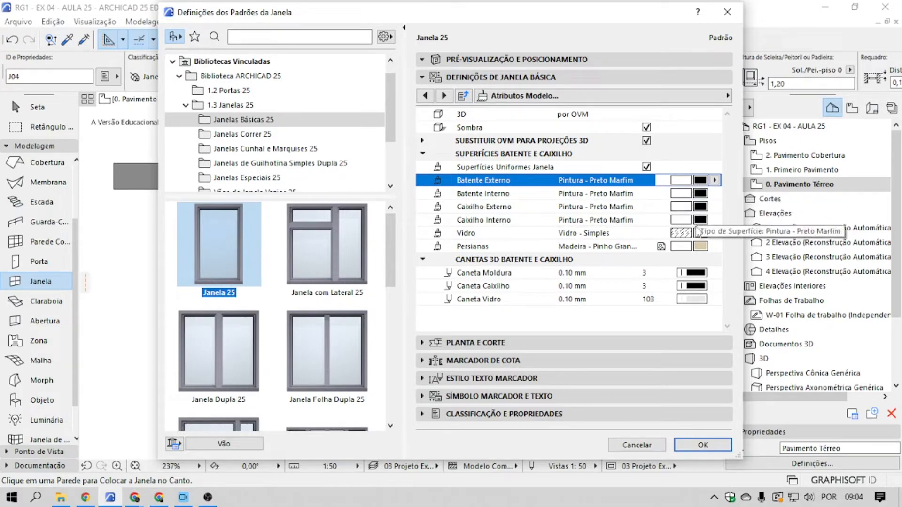
Step: Examine the remaining window settings: wall cut, masonry arch, accessories and sill, trim surfaces, and plan and section pens
{"action": "left_click", "coordinate": [443, 96]}
{"action": "left_click", "coordinate": [444, 96]}
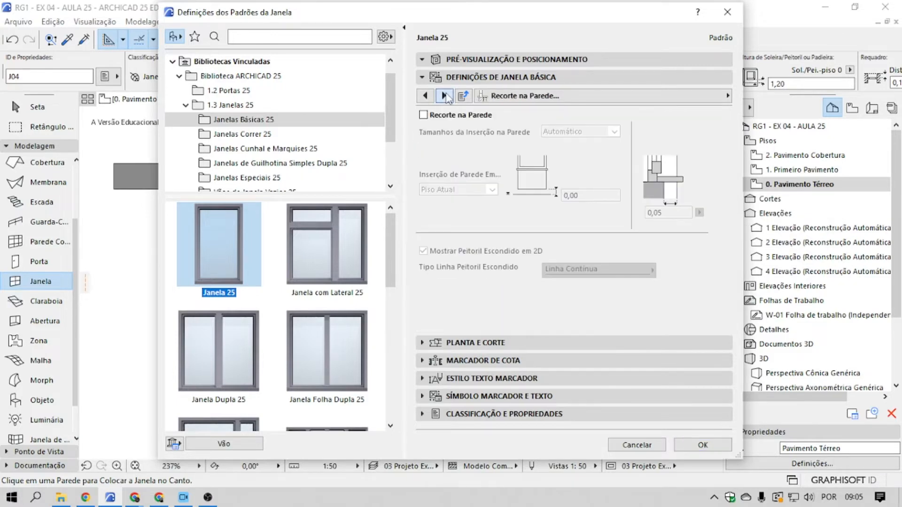
{"action": "left_click", "coordinate": [444, 95]}
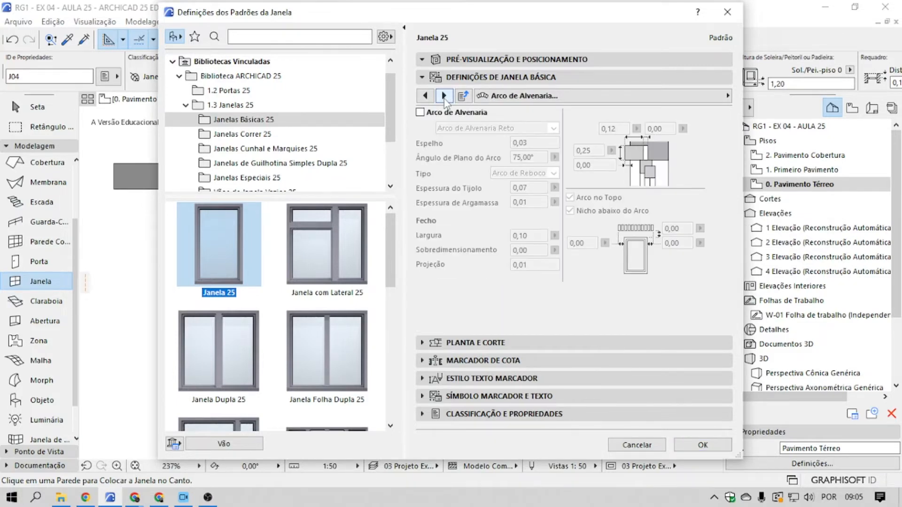
{"action": "left_click", "coordinate": [444, 96]}
{"action": "left_click", "coordinate": [444, 96]}
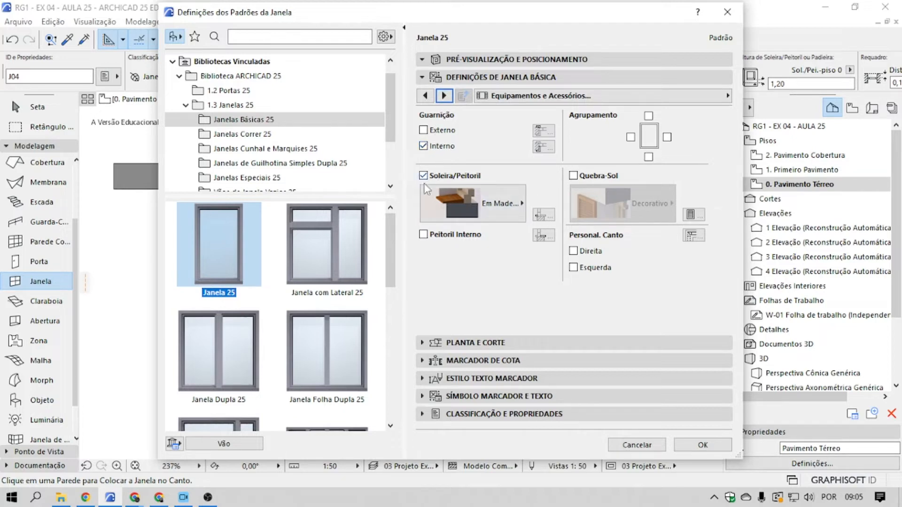
{"action": "left_click", "coordinate": [444, 95]}
{"action": "left_click", "coordinate": [444, 95]}
{"action": "left_click", "coordinate": [444, 96]}
{"action": "left_click", "coordinate": [444, 96]}
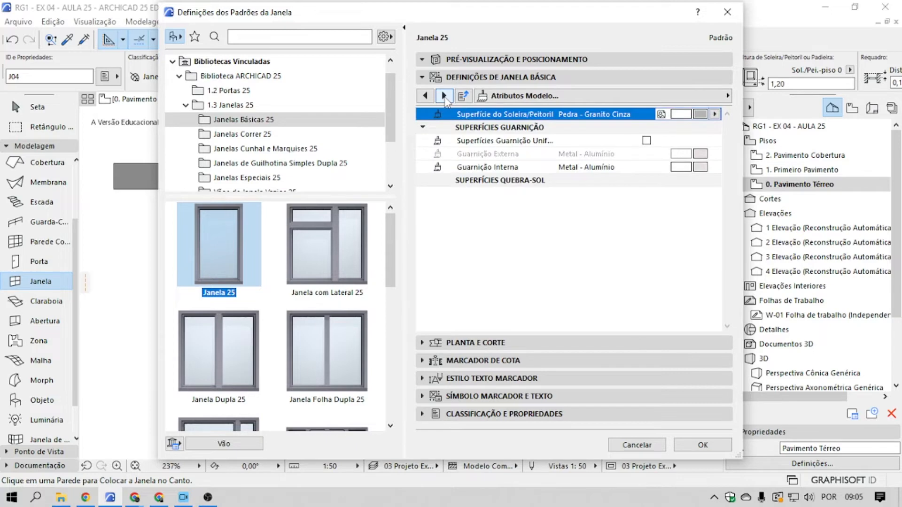
{"action": "left_click", "coordinate": [444, 95]}
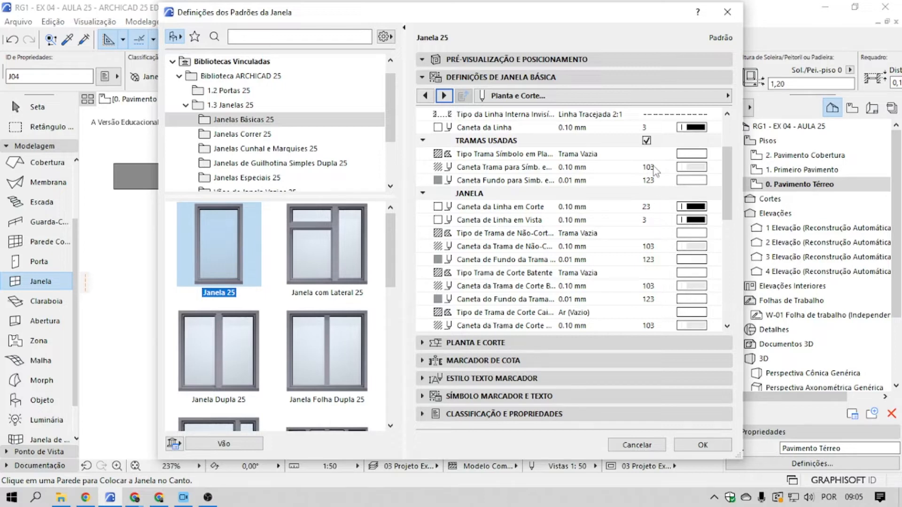
{"action": "left_click", "coordinate": [691, 167]}
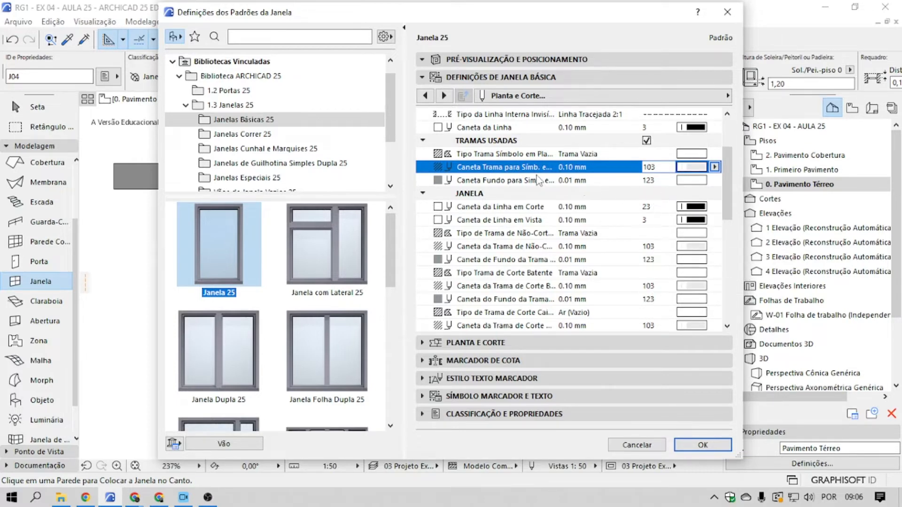
{"action": "left_click", "coordinate": [443, 96]}
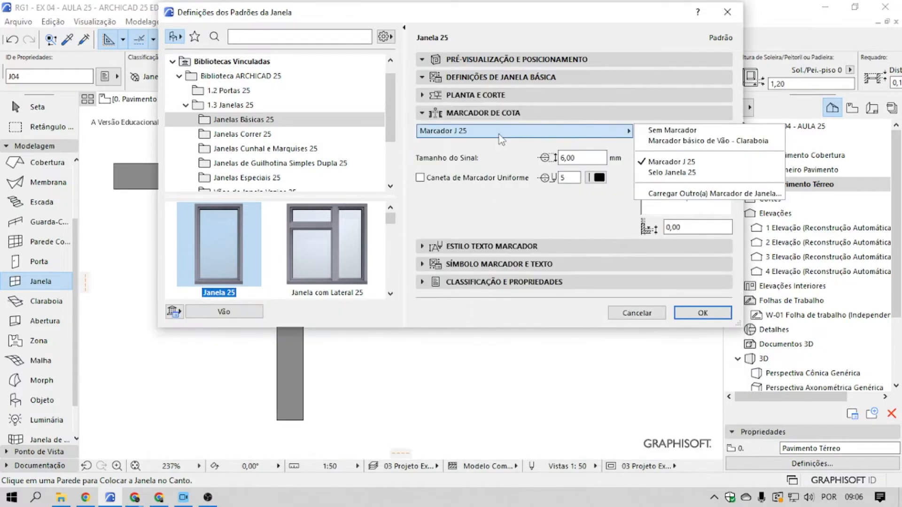
Step: Use Selo Janela 25 as the window's dimension marker and turn off Classe Fogo in the content shown up to 1:50
{"action": "left_click", "coordinate": [663, 172]}
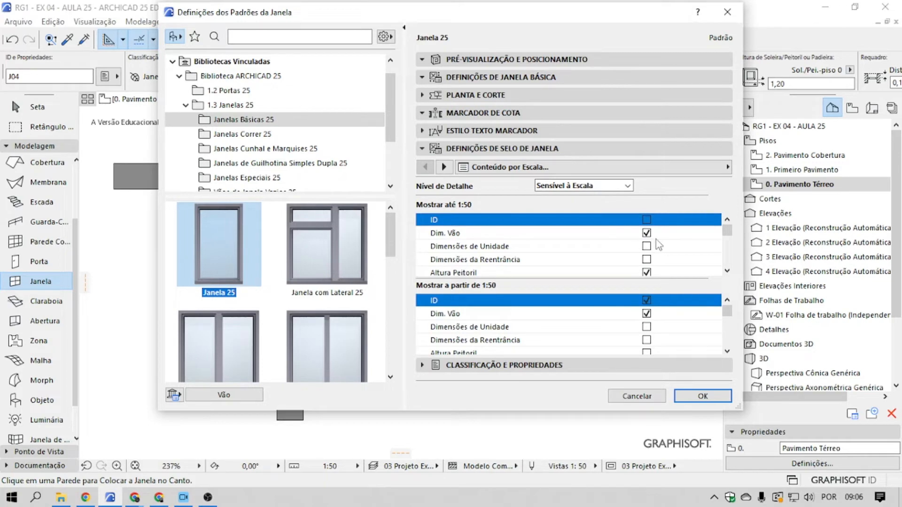
{"action": "scroll", "coordinate": [654, 234], "scroll_direction": "down", "scroll_amount": 3}
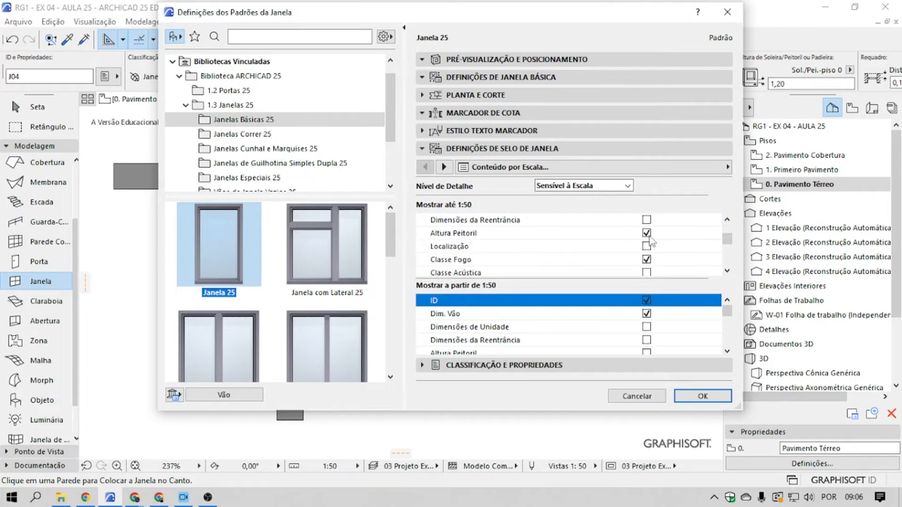
{"action": "left_click", "coordinate": [646, 259]}
{"action": "scroll", "coordinate": [660, 261], "scroll_direction": "down", "scroll_amount": 1}
{"action": "scroll", "coordinate": [661, 260], "scroll_direction": "down", "scroll_amount": 1}
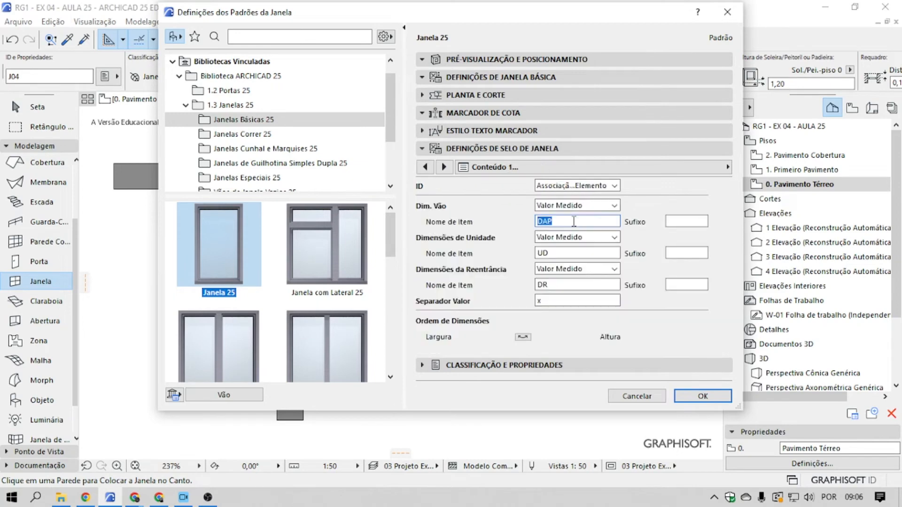
Step: Clear the marker's item names for Dim. Vão, Dimensões de Unidade and Dimensões da Reentrância, keeping x as the value separator
{"action": "key", "text": "Delete"}
{"action": "double_click", "coordinate": [542, 253]}
{"action": "double_click", "coordinate": [544, 284]}
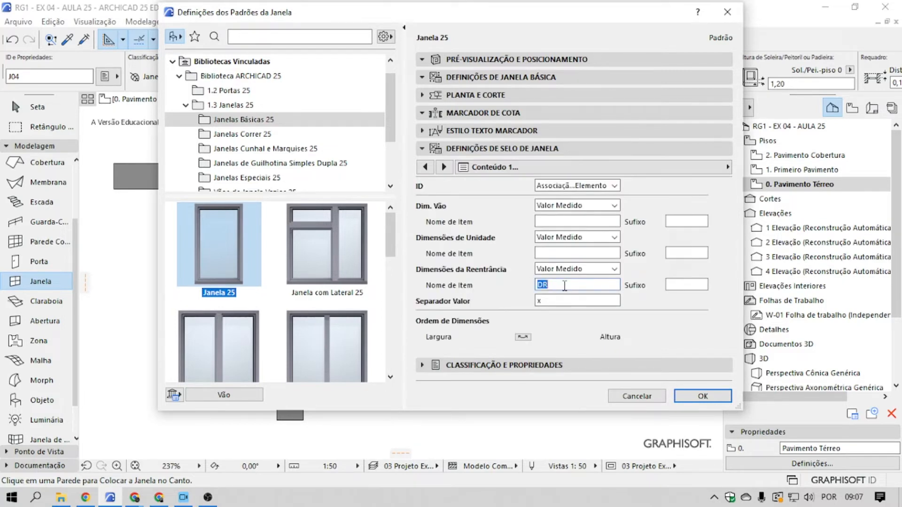
{"action": "double_click", "coordinate": [539, 302]}
Step: Set the window marker's frame style (Estilo Moldura) to Nenhuma
{"action": "left_click", "coordinate": [443, 166]}
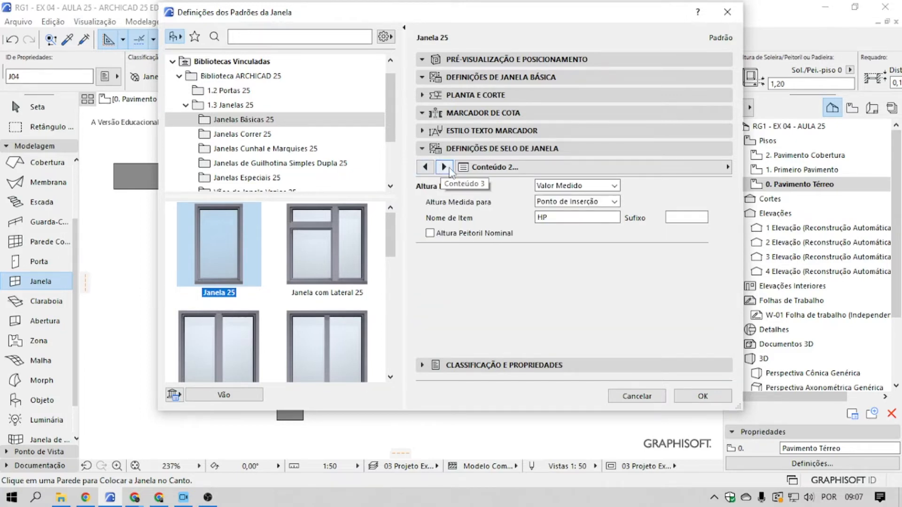
{"action": "left_click", "coordinate": [444, 167]}
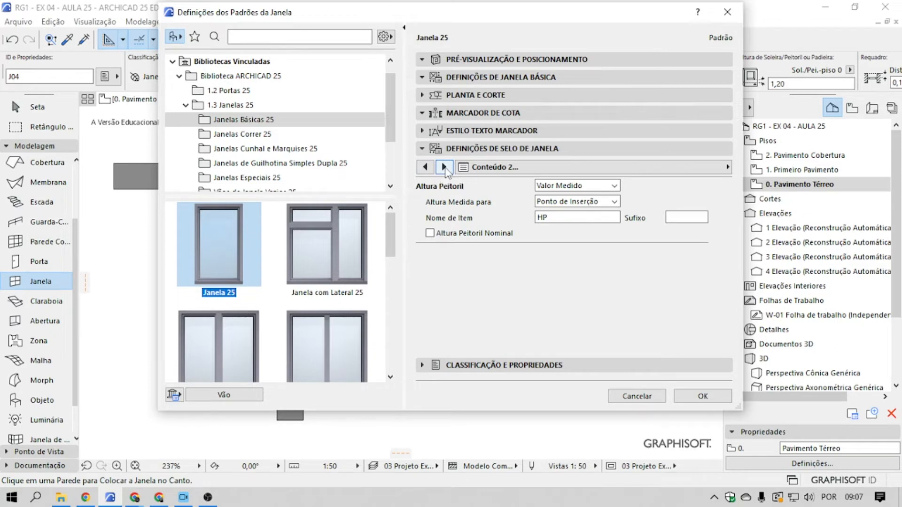
{"action": "left_click", "coordinate": [444, 166]}
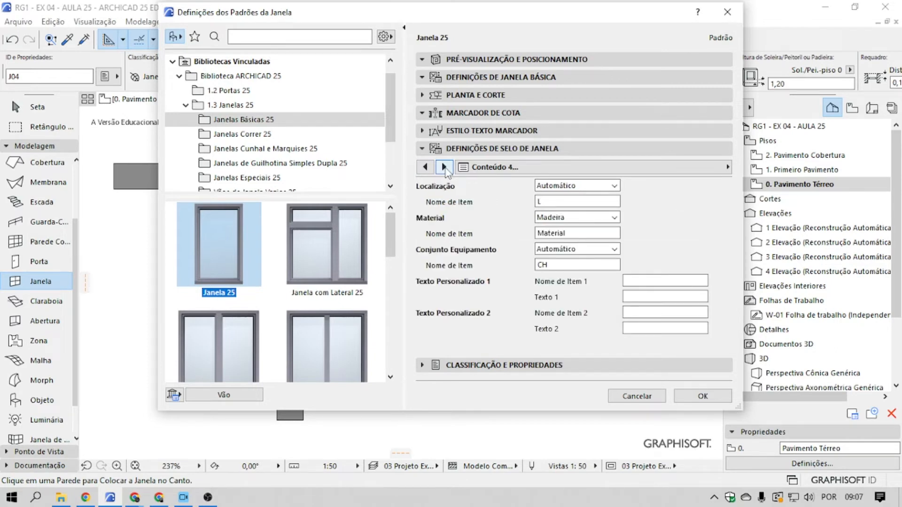
{"action": "left_click", "coordinate": [444, 166]}
{"action": "left_click", "coordinate": [519, 216]}
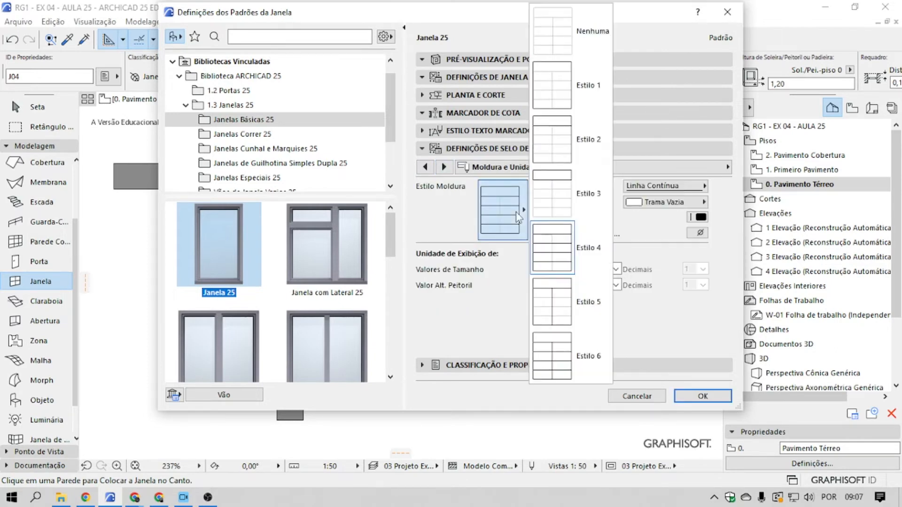
{"action": "left_click", "coordinate": [566, 31]}
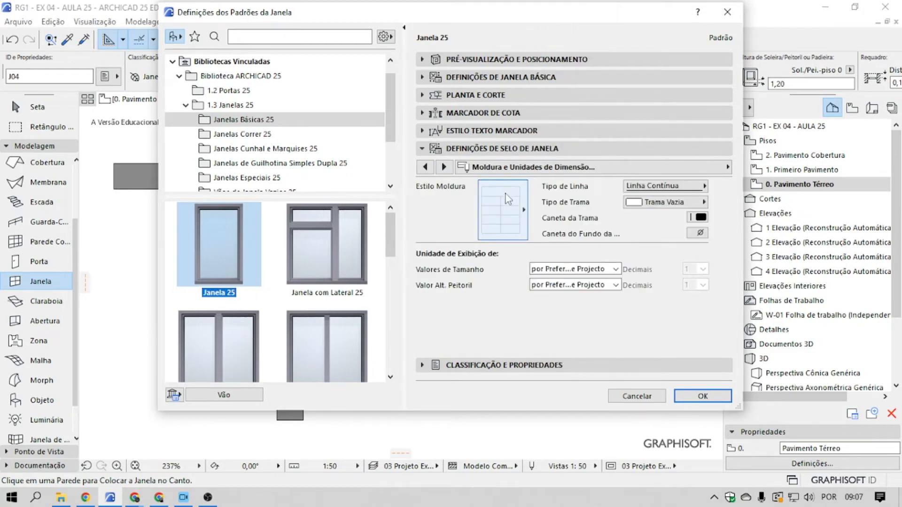
Step: Set the marker's size values (Valores de Tamanho) to display in cm with 2 decimals
{"action": "left_click", "coordinate": [614, 270]}
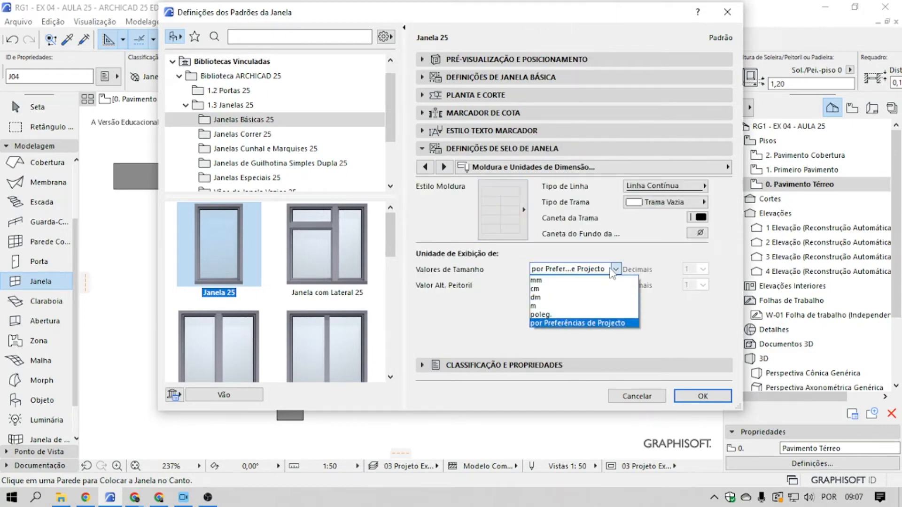
{"action": "left_click", "coordinate": [587, 289]}
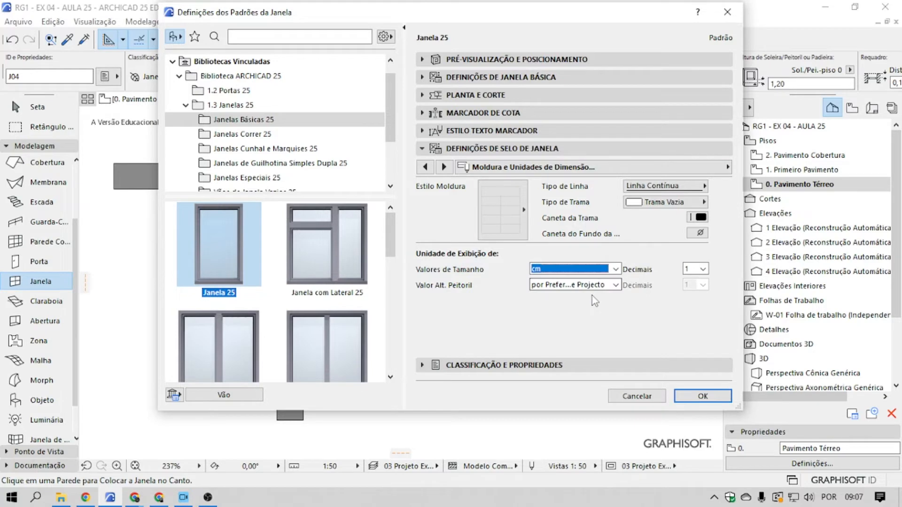
{"action": "left_click", "coordinate": [695, 269]}
{"action": "left_click", "coordinate": [691, 300]}
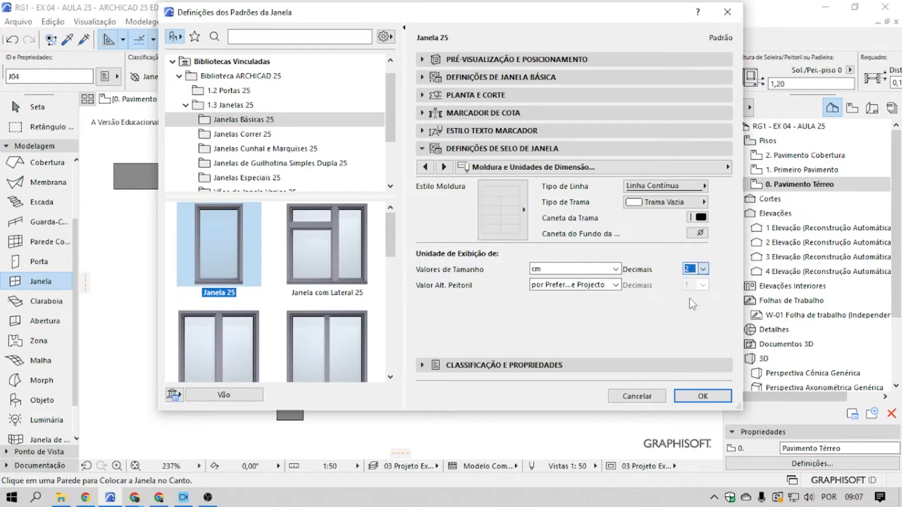
{"action": "left_click", "coordinate": [446, 168]}
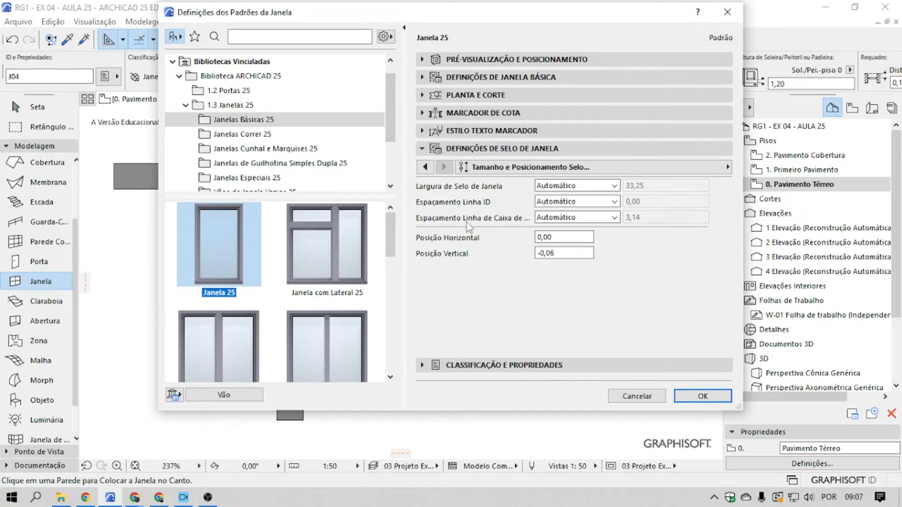
{"action": "left_click", "coordinate": [461, 362]}
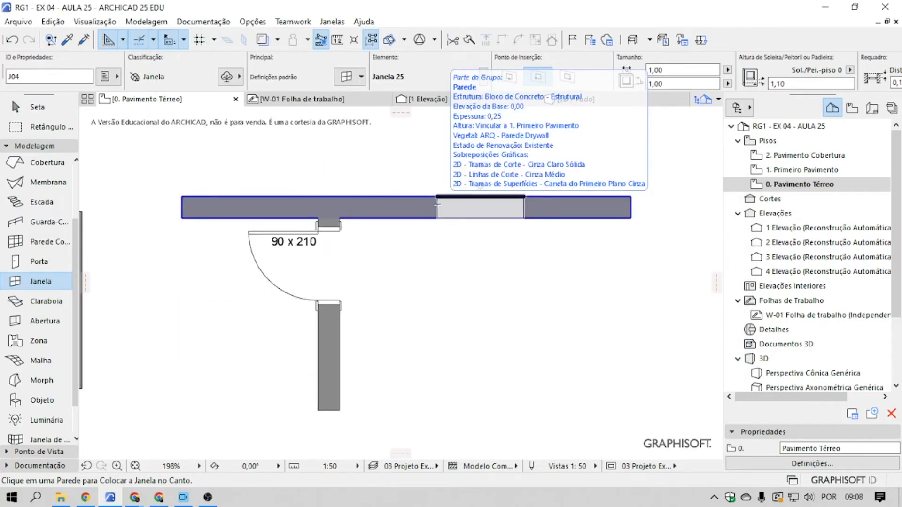
Step: Place the window in the horizontal wall, starting 0,5 along X from the edge of the adjoining wall with the door, and set its orientation
{"action": "middle_click_drag", "start_coordinate": [437, 259], "coordinate": [430, 342]}
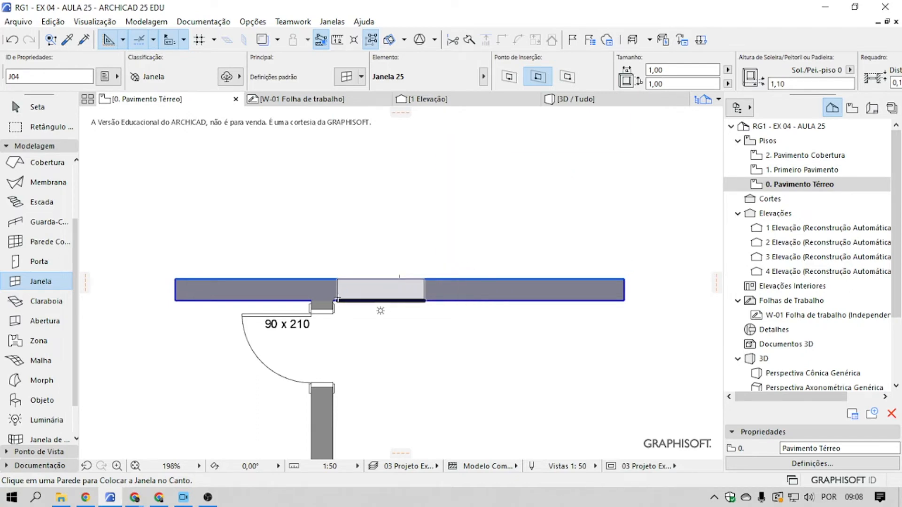
{"action": "scroll", "coordinate": [332, 299], "scroll_direction": "up", "scroll_amount": 5}
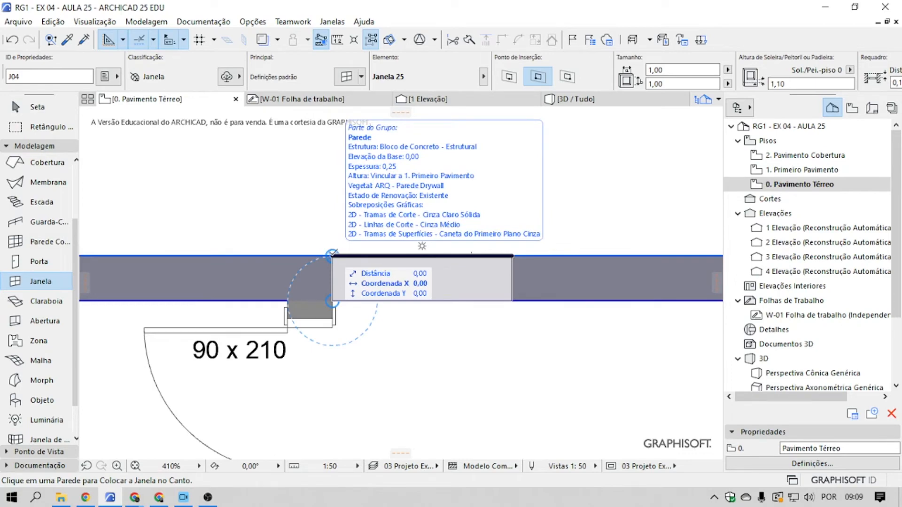
{"action": "key", "text": "x"}
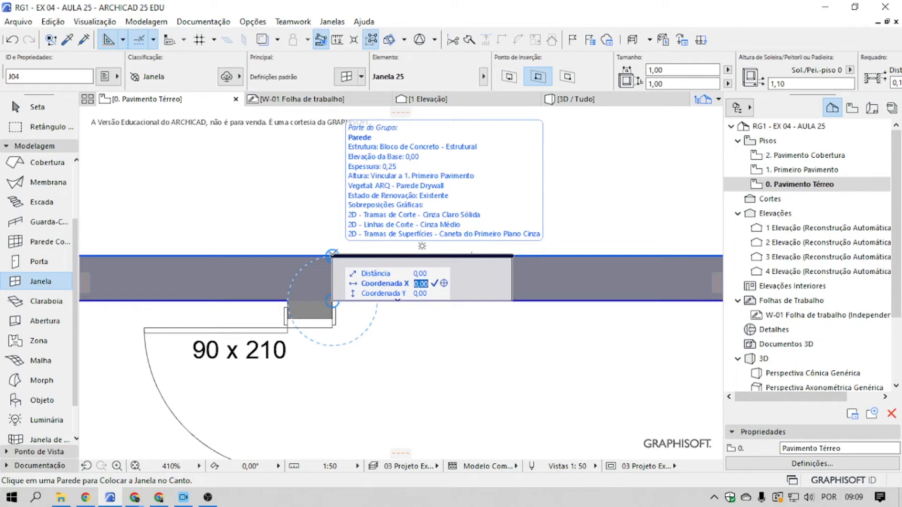
{"action": "type", "text": "0,5"}
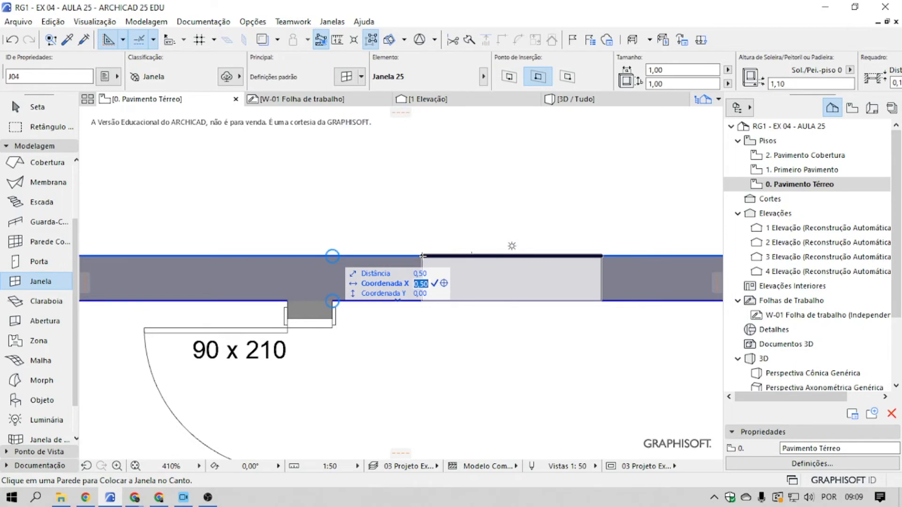
{"action": "key", "text": "Return"}
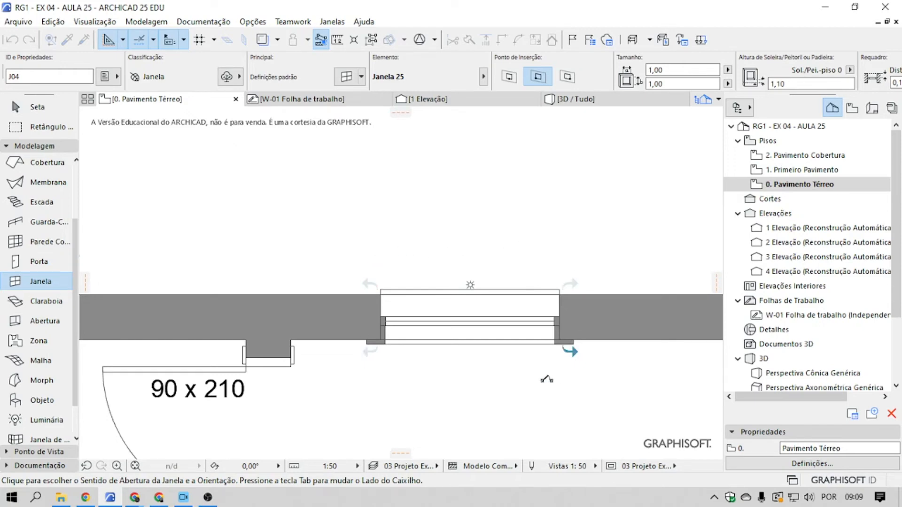
{"action": "left_click", "coordinate": [431, 366]}
{"action": "middle_click_drag", "start_coordinate": [540, 302], "coordinate": [452, 323]}
{"action": "key", "text": "Escape"}
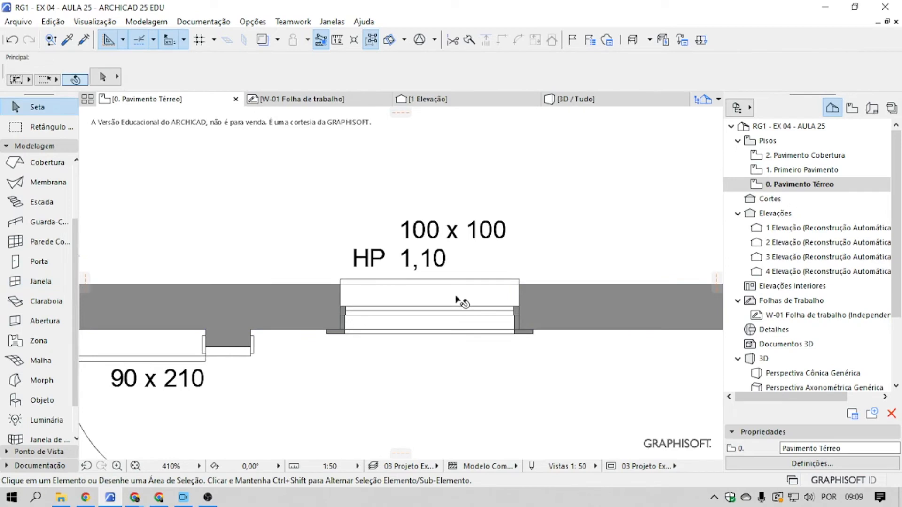
{"action": "middle_click_drag", "start_coordinate": [463, 235], "coordinate": [451, 246]}
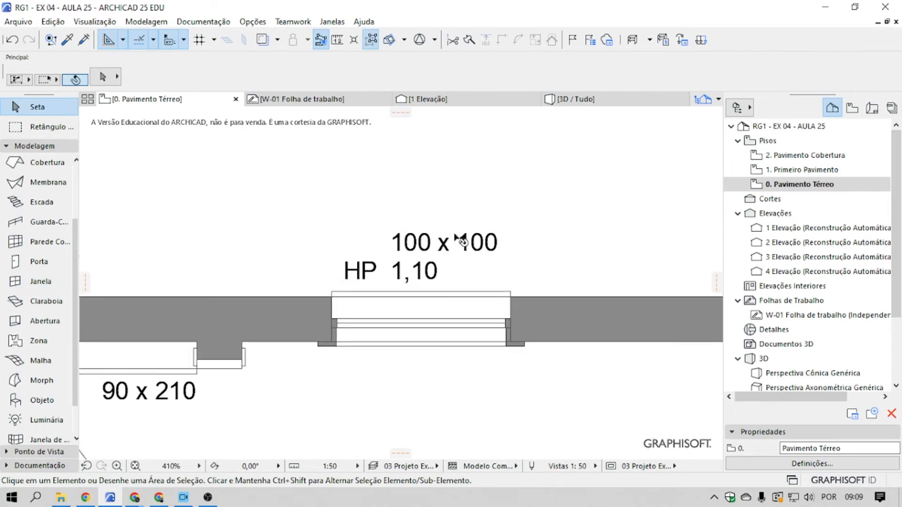
{"action": "scroll", "coordinate": [354, 271], "scroll_direction": "down", "scroll_amount": 1}
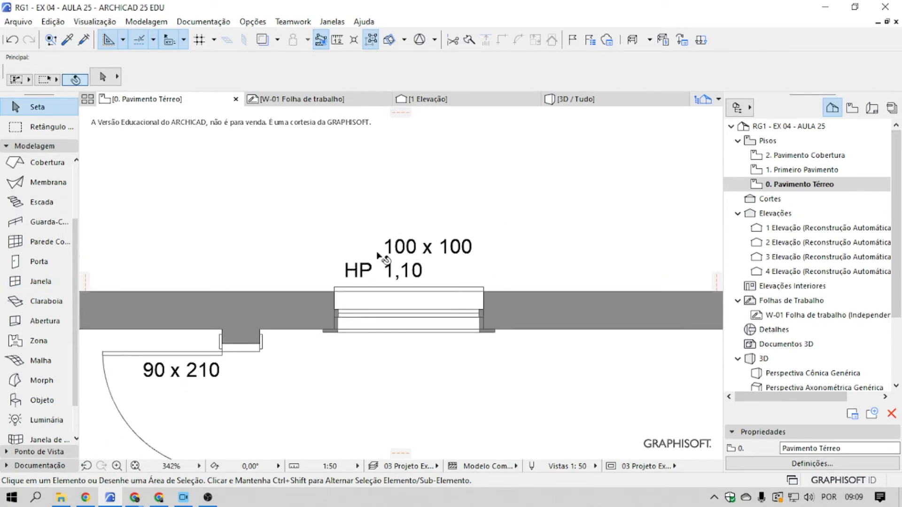
{"action": "scroll", "coordinate": [407, 270], "scroll_direction": "up", "scroll_amount": 1}
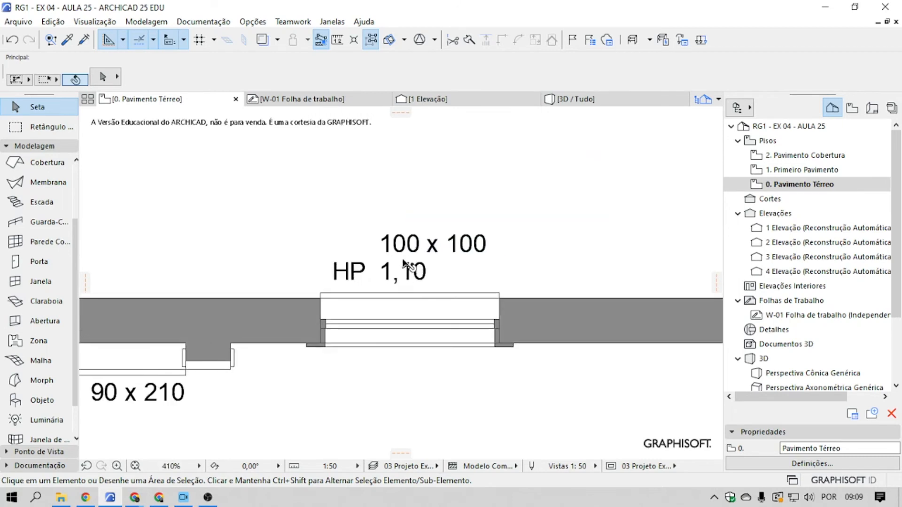
Step: Turn off Tramas Usadas in the placed 1,00 x 1,00 window's Planta e Corte settings and apply the change
{"action": "scroll", "coordinate": [342, 368], "scroll_direction": "up", "scroll_amount": 2}
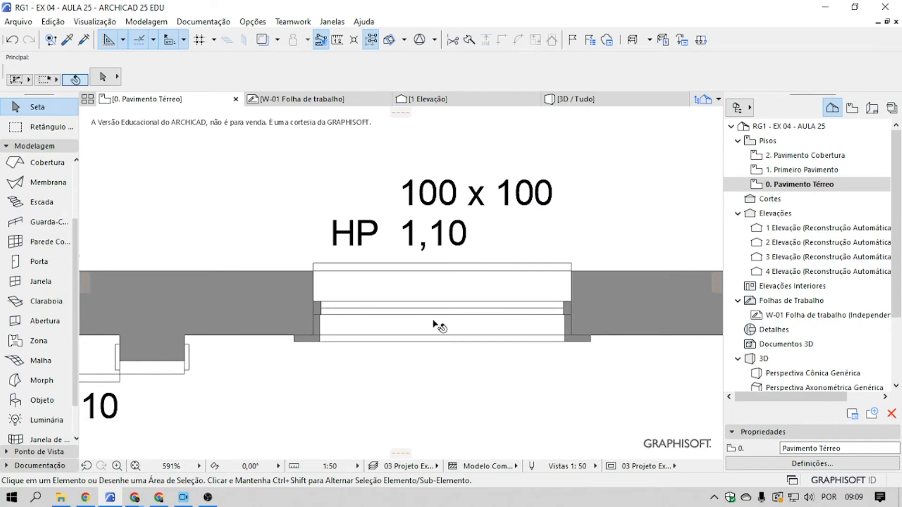
{"action": "middle_click_drag", "start_coordinate": [570, 305], "coordinate": [521, 321]}
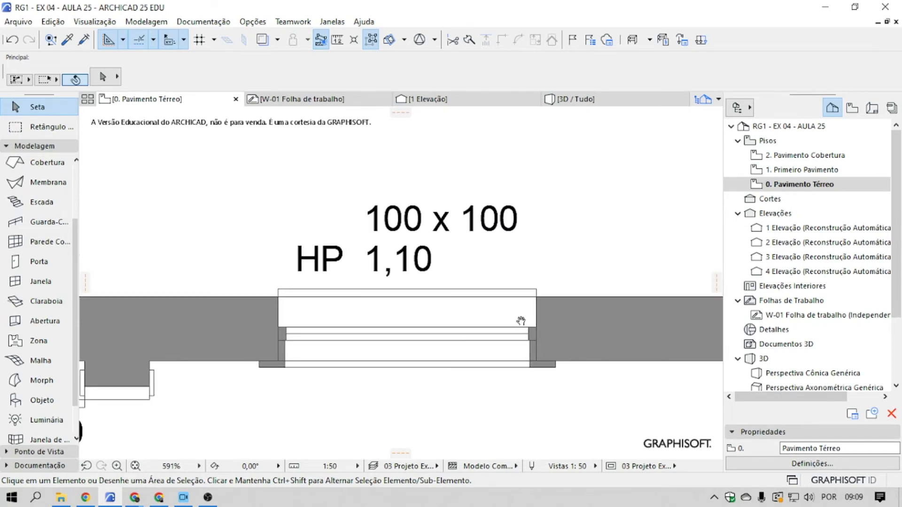
{"action": "left_click", "coordinate": [526, 290]}
{"action": "left_click", "coordinate": [448, 233]}
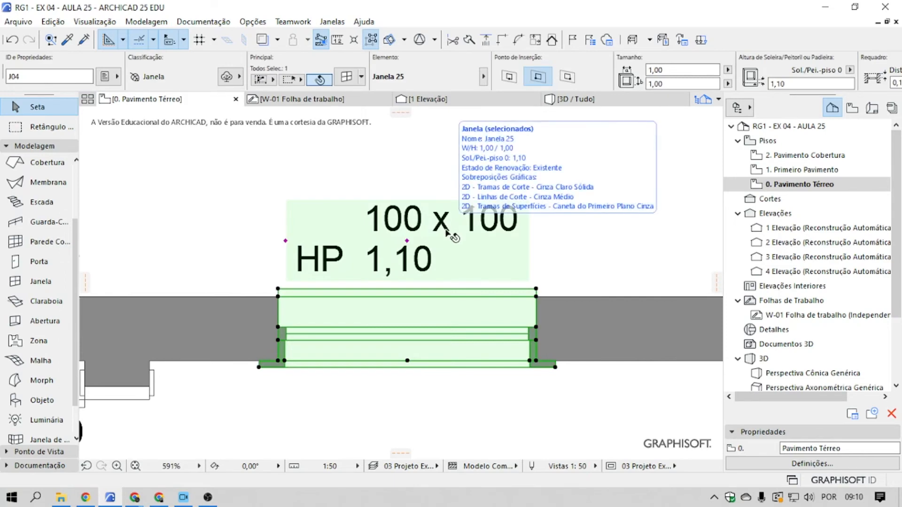
{"action": "double_click", "coordinate": [447, 227]}
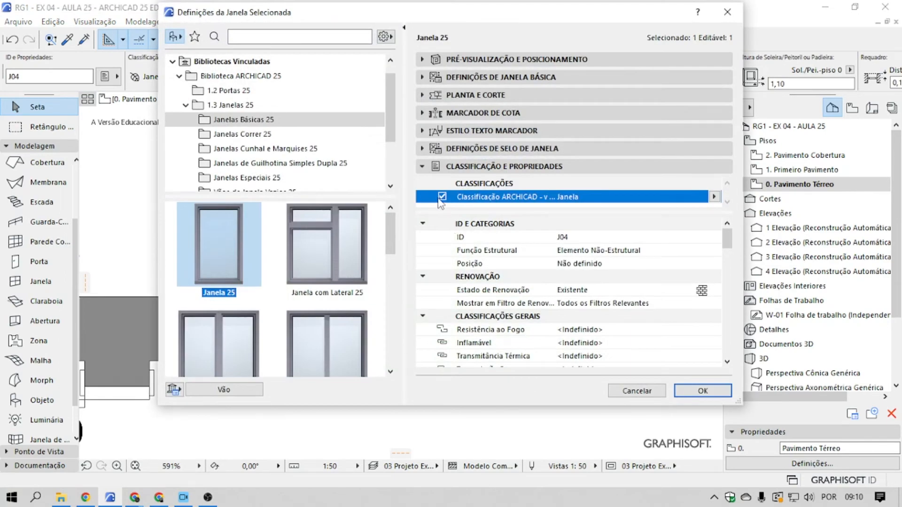
{"action": "left_click", "coordinate": [463, 78]}
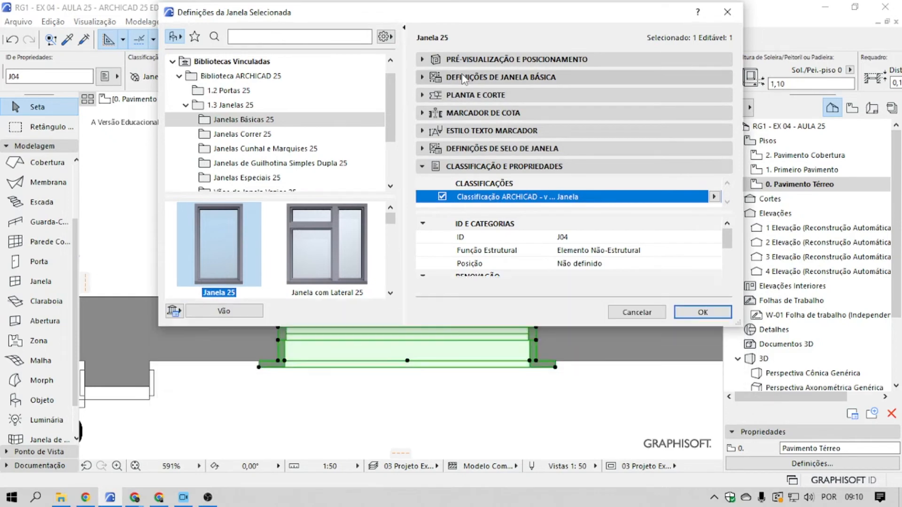
{"action": "left_click", "coordinate": [525, 97]}
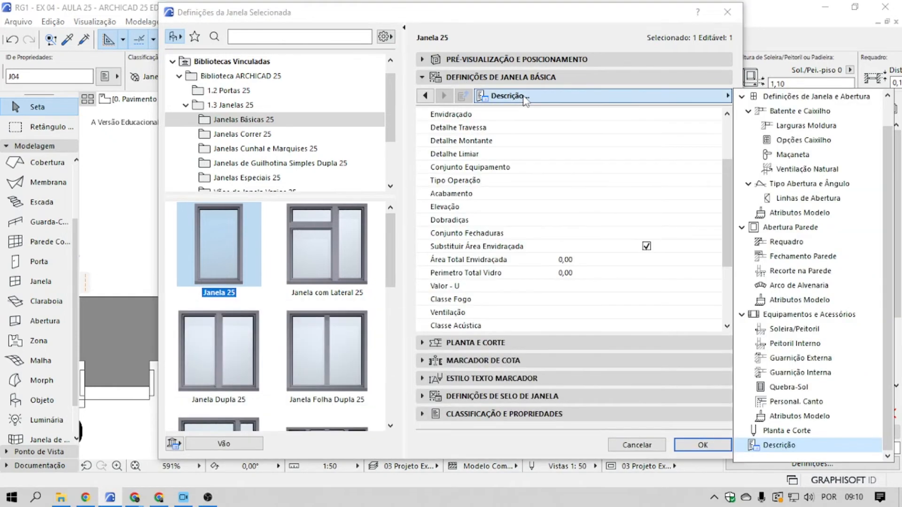
{"action": "left_click", "coordinate": [794, 431]}
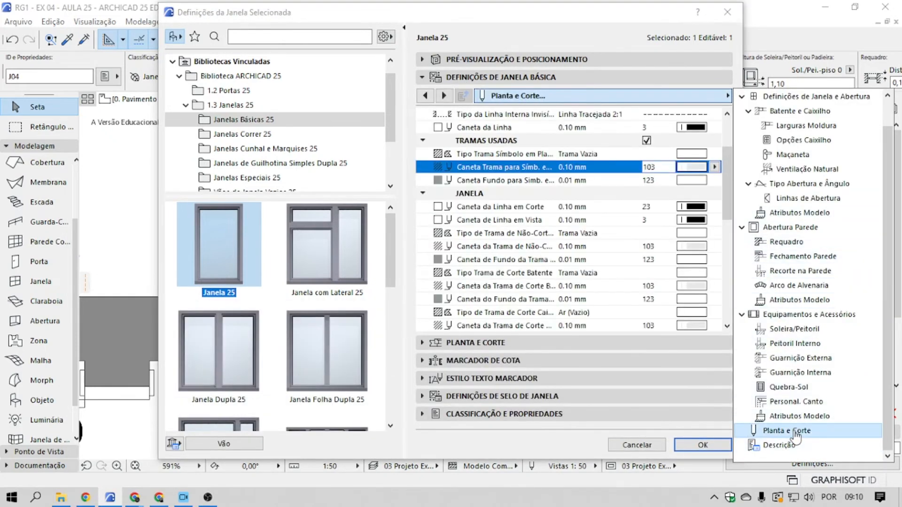
{"action": "left_click", "coordinate": [648, 141]}
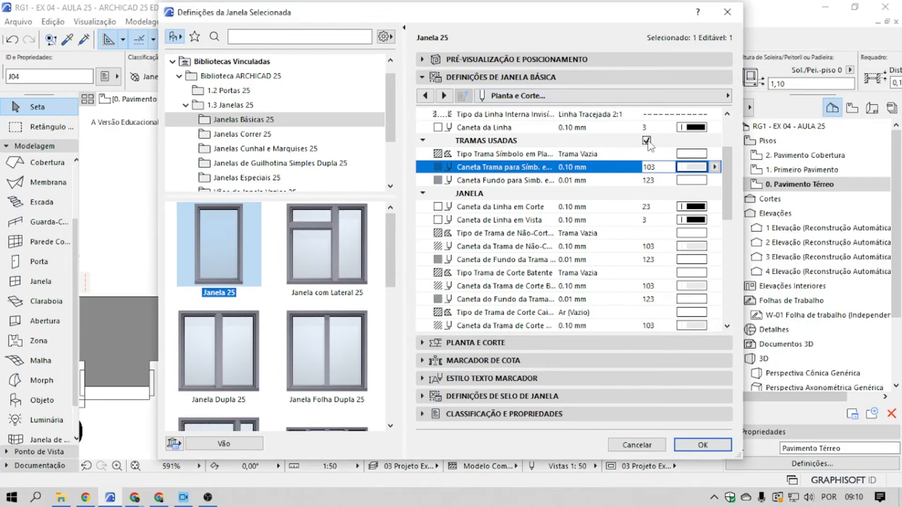
{"action": "left_click", "coordinate": [646, 140]}
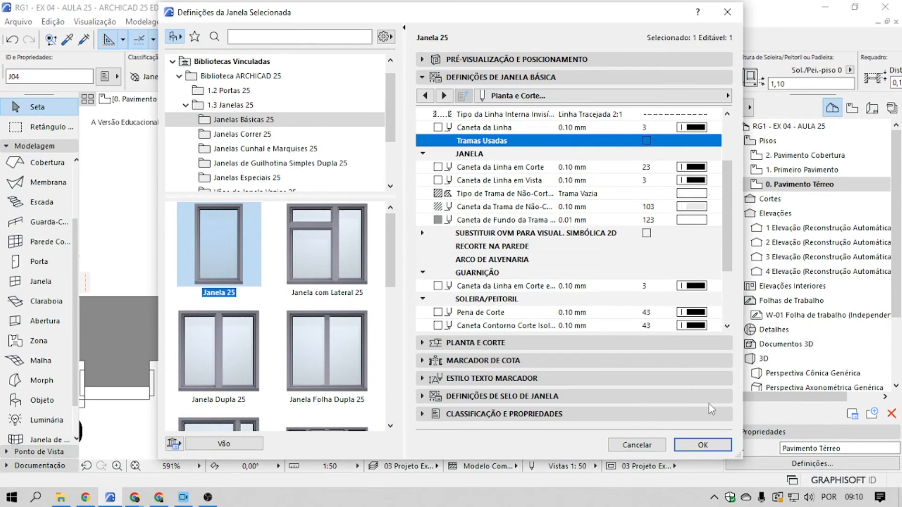
{"action": "left_click", "coordinate": [704, 446]}
{"action": "left_click", "coordinate": [601, 262]}
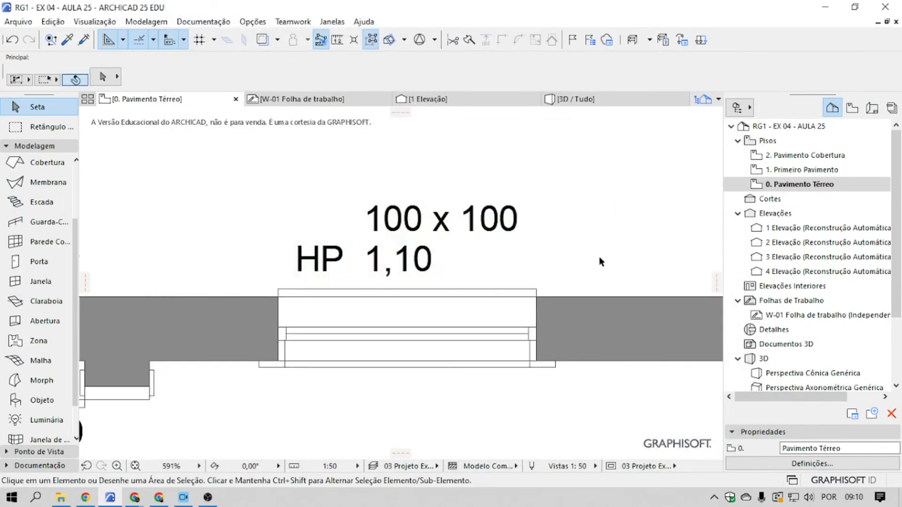
{"action": "scroll", "coordinate": [503, 354], "scroll_direction": "down", "scroll_amount": 2}
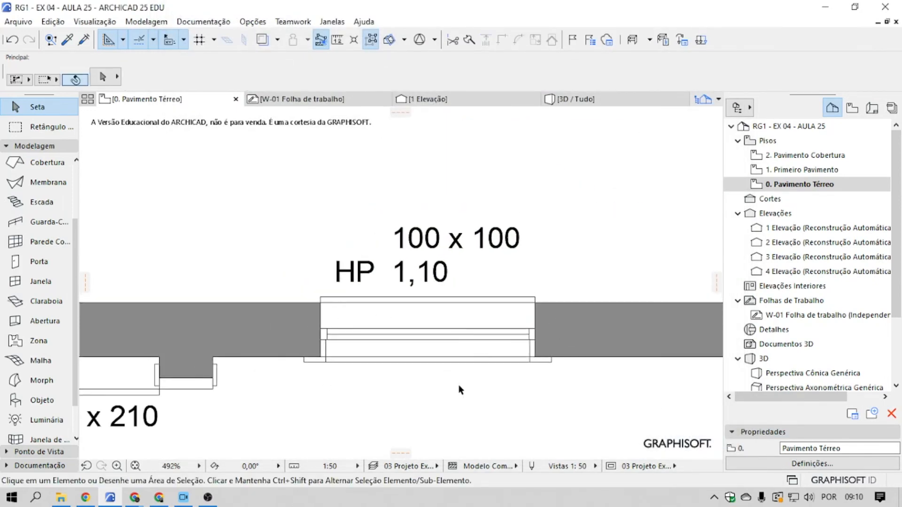
{"action": "scroll", "coordinate": [377, 399], "scroll_direction": "up", "scroll_amount": 2}
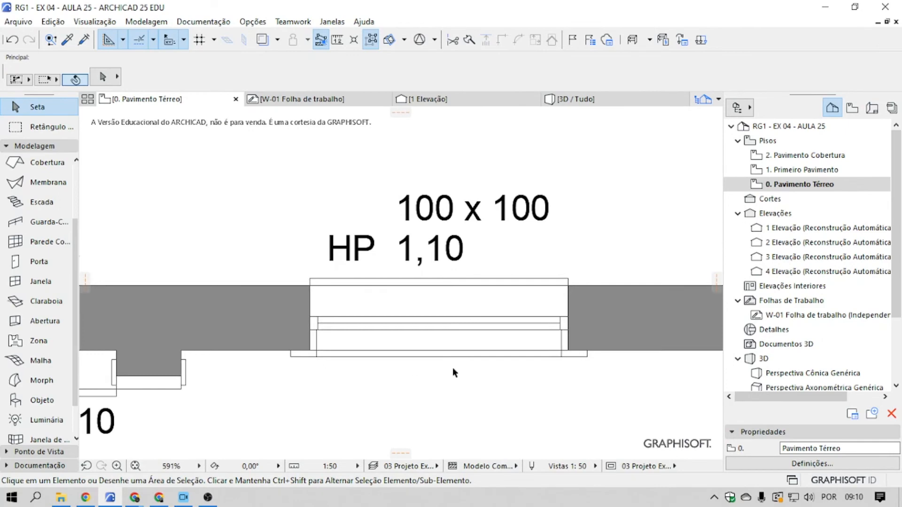
{"action": "middle_click_drag", "start_coordinate": [455, 353], "coordinate": [438, 385]}
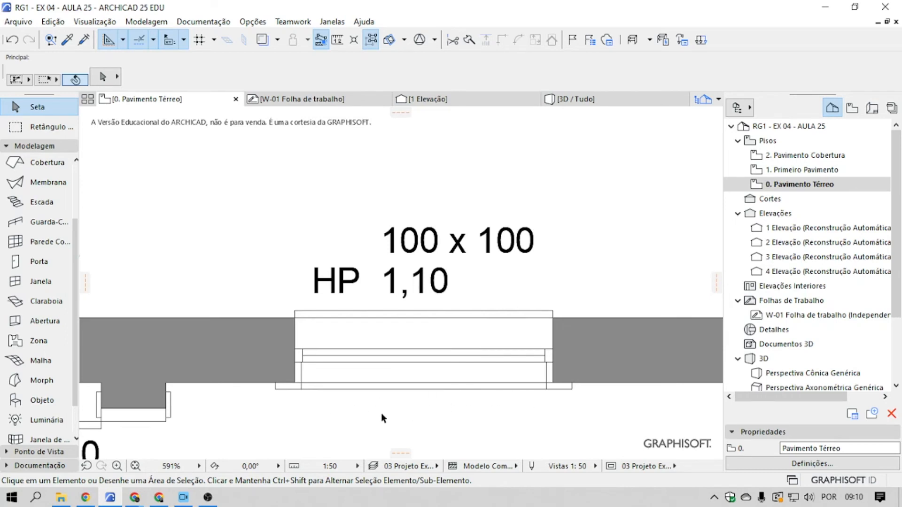
{"action": "middle_click_drag", "start_coordinate": [381, 413], "coordinate": [382, 390]}
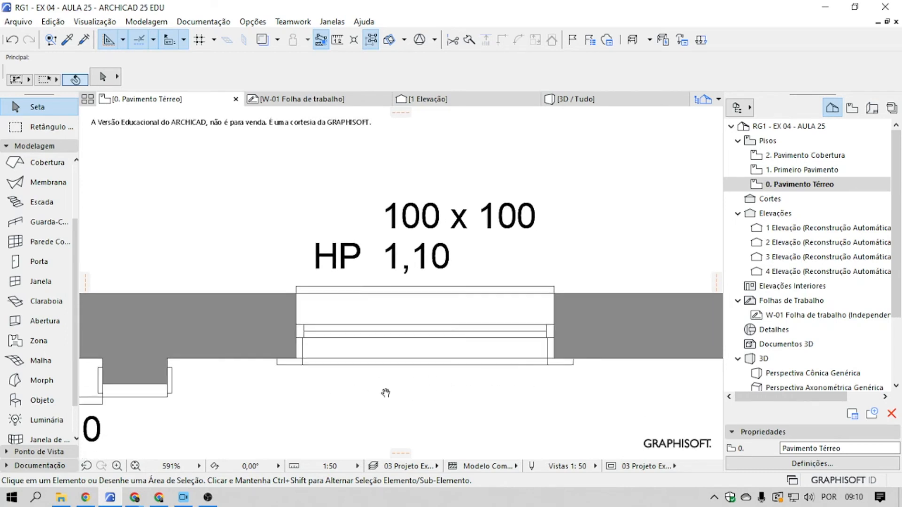
{"action": "left_click", "coordinate": [398, 297]}
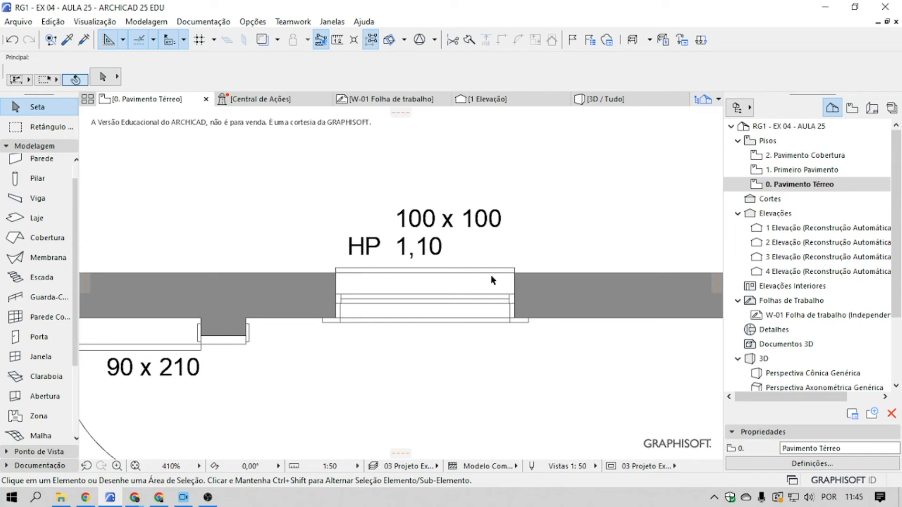
Step: Turn off the inner trim (Guarnição Interna) for the 1,00 x 1,00 window and check its plan preview
{"action": "left_click", "coordinate": [436, 256]}
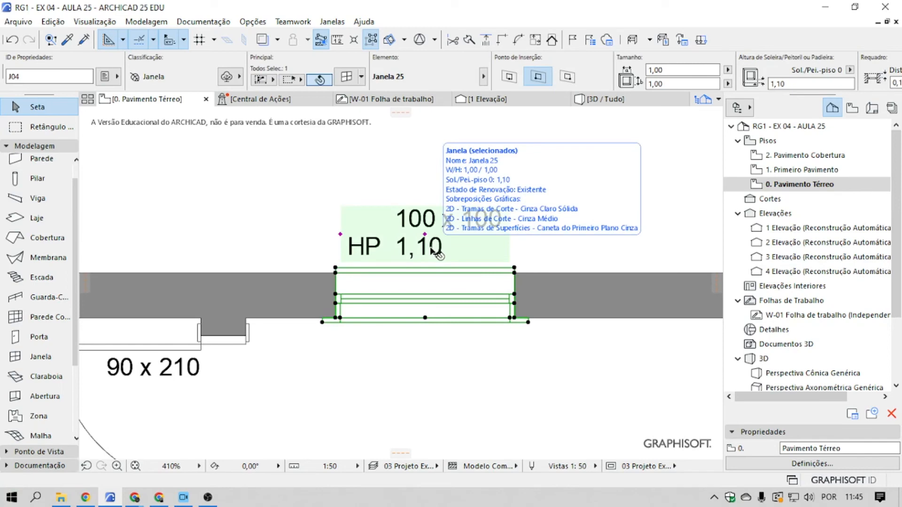
{"action": "double_click", "coordinate": [432, 248]}
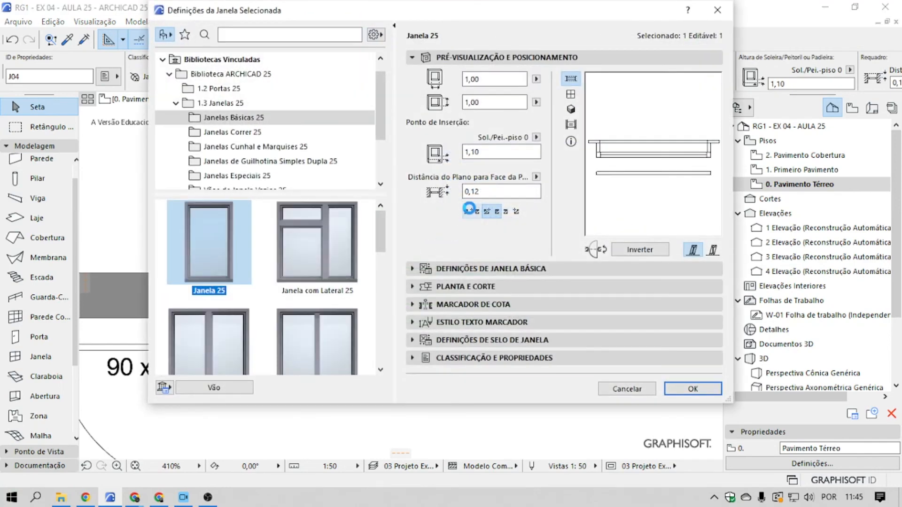
{"action": "left_click", "coordinate": [476, 268]}
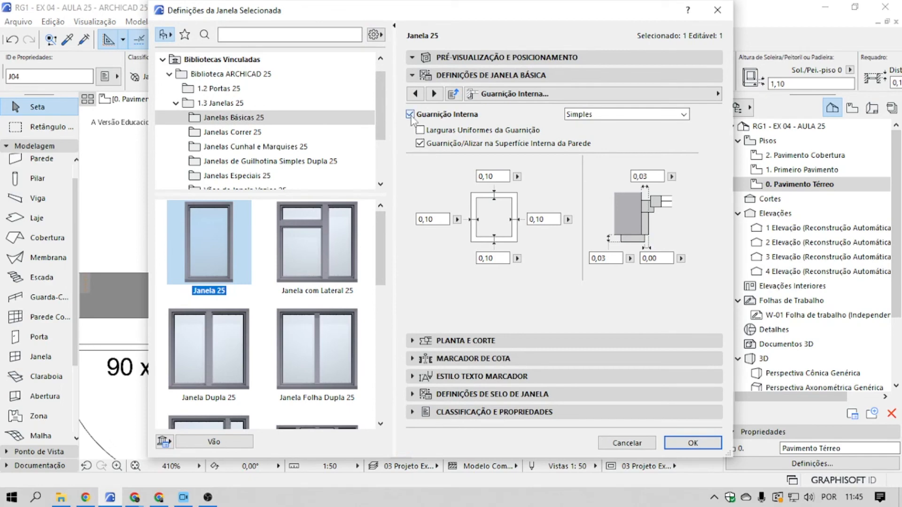
{"action": "left_click", "coordinate": [410, 114]}
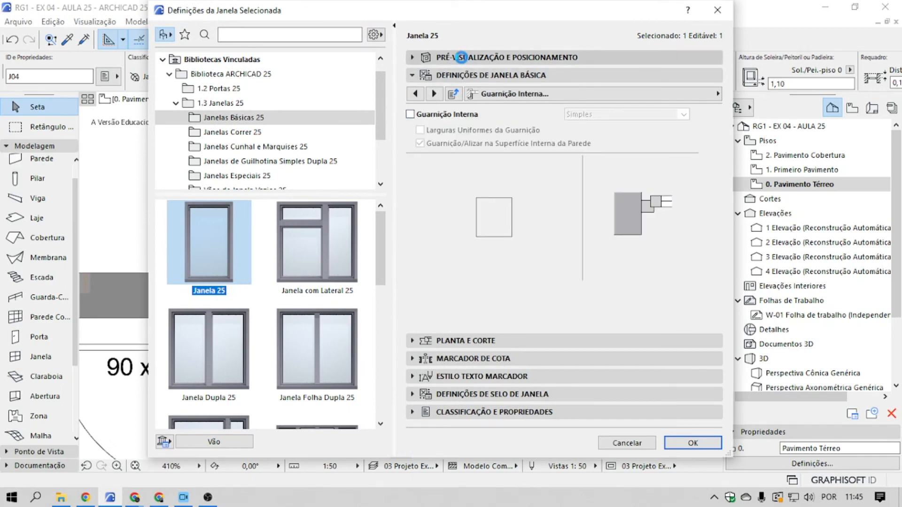
{"action": "left_click", "coordinate": [461, 57]}
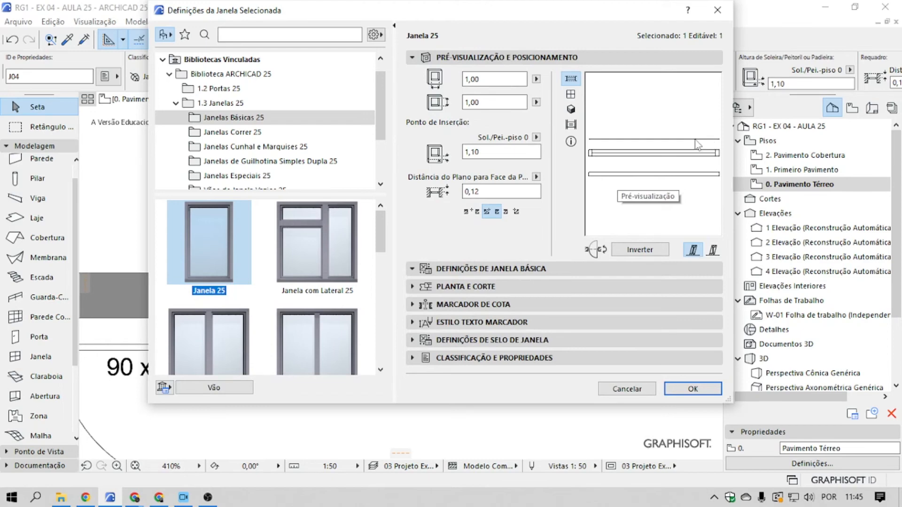
Step: Set the window marker's sill height value (Valor Alt. Peitoril) to display in cm
{"action": "left_click", "coordinate": [525, 339]}
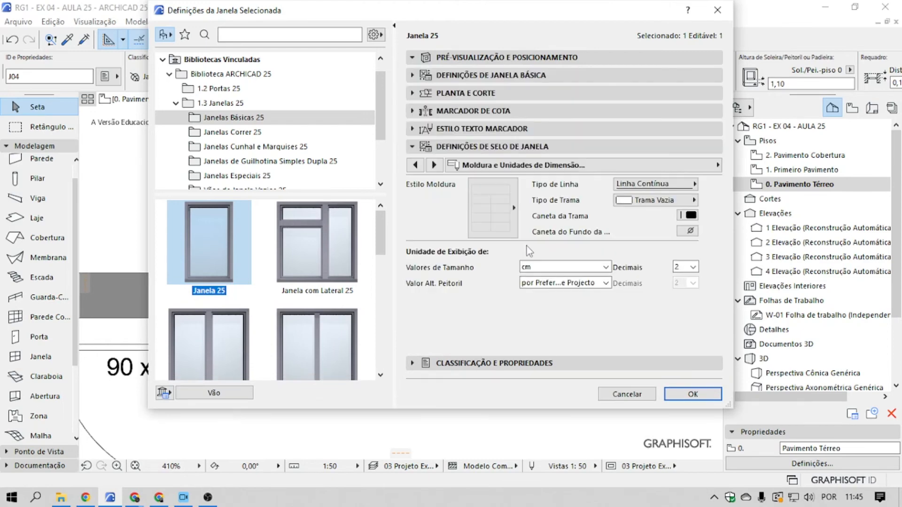
{"action": "left_click", "coordinate": [605, 283]}
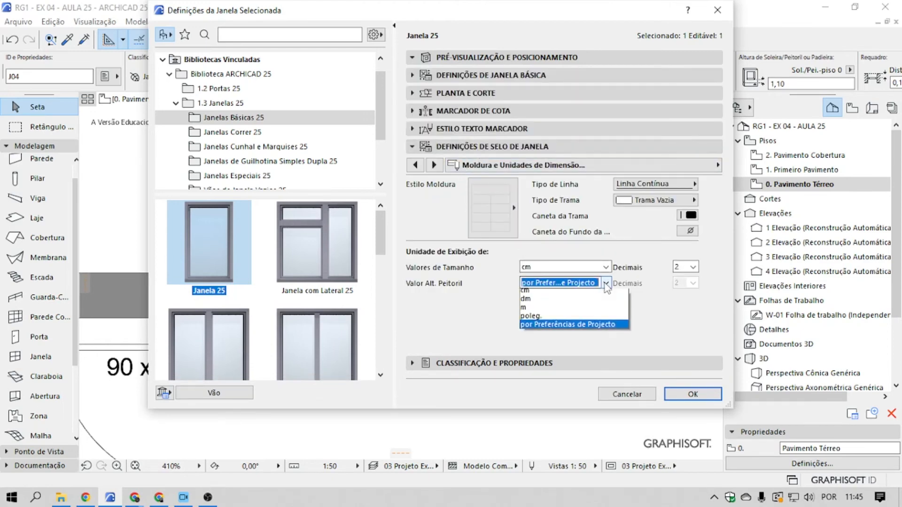
{"action": "left_click", "coordinate": [584, 310]}
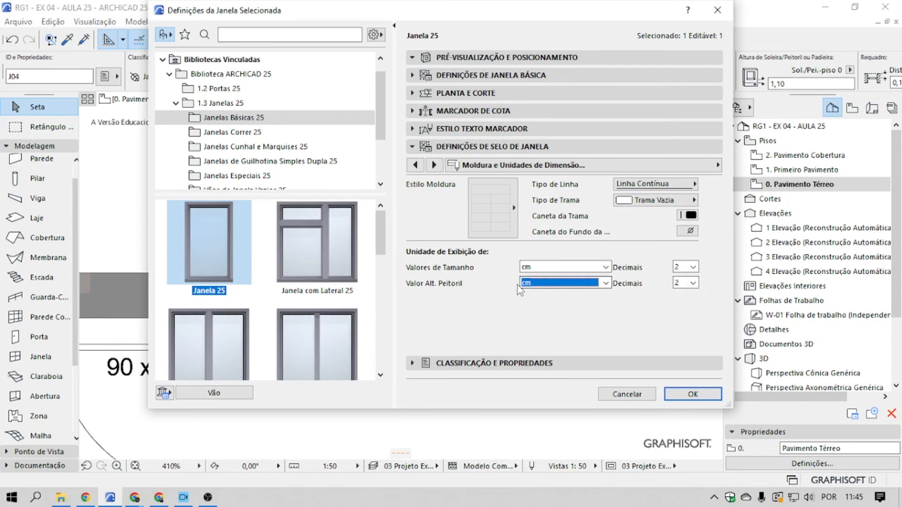
Step: Clear the sill height item name (Nome de Item) in the marker's Conteúdo 2 settings and check the marker preview
{"action": "left_click", "coordinate": [505, 165]}
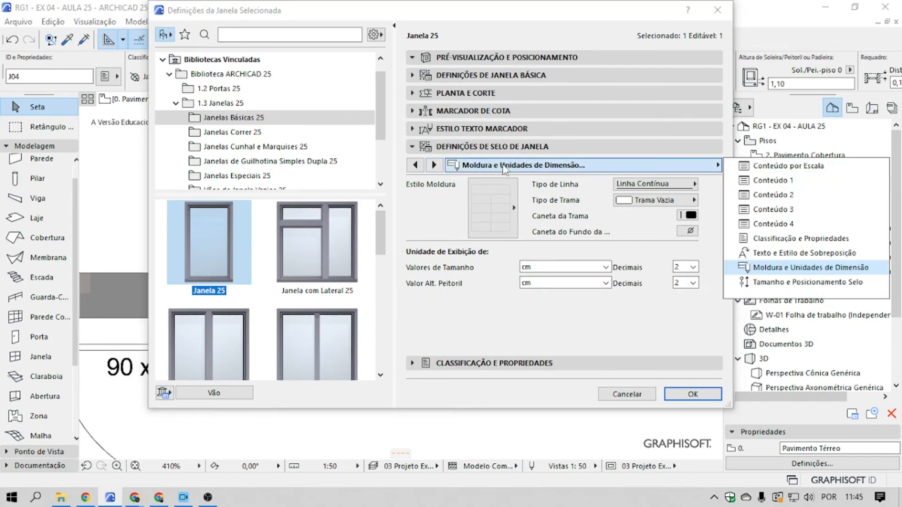
{"action": "left_click", "coordinate": [759, 195]}
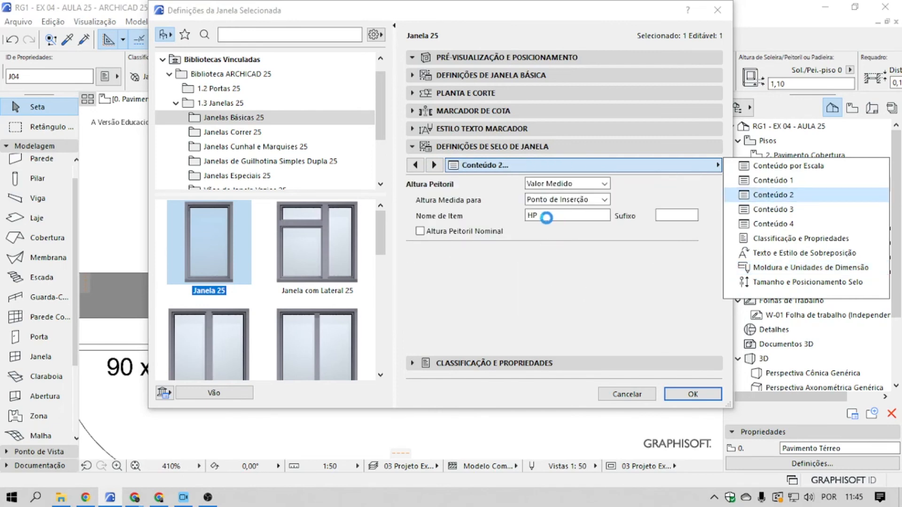
{"action": "left_click_drag", "start_coordinate": [543, 216], "coordinate": [525, 224]}
{"action": "key", "text": "BackSpace"}
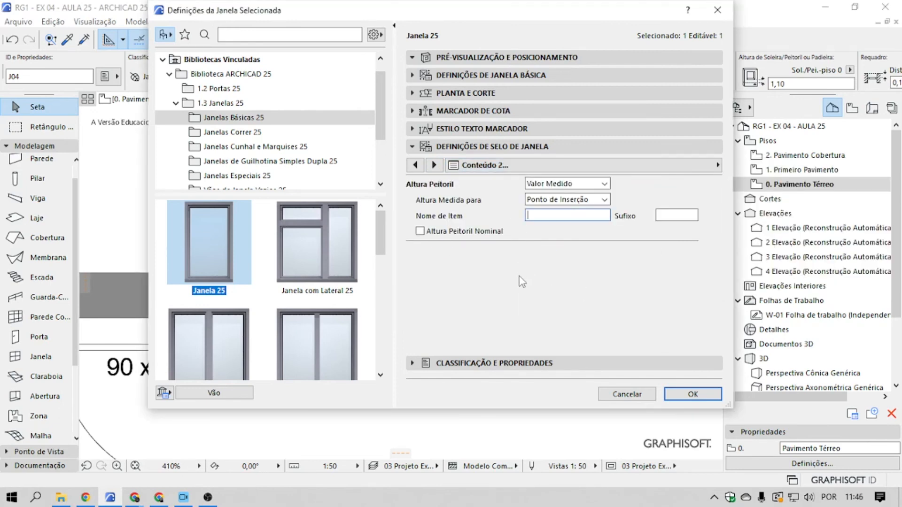
{"action": "left_click", "coordinate": [497, 112]}
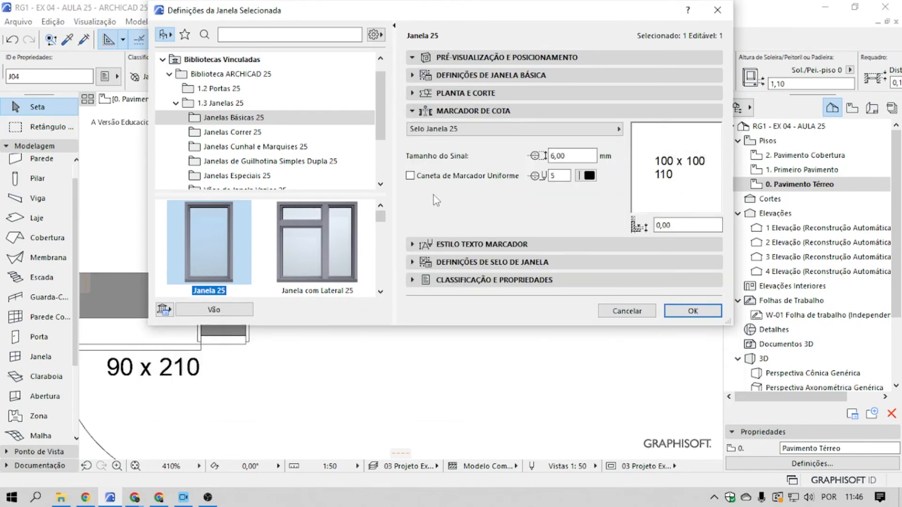
Step: Set the window's Linha de Contorno option in Planta e Corte to Interno and apply the window settings
{"action": "left_click", "coordinate": [629, 75]}
{"action": "left_click", "coordinate": [628, 94]}
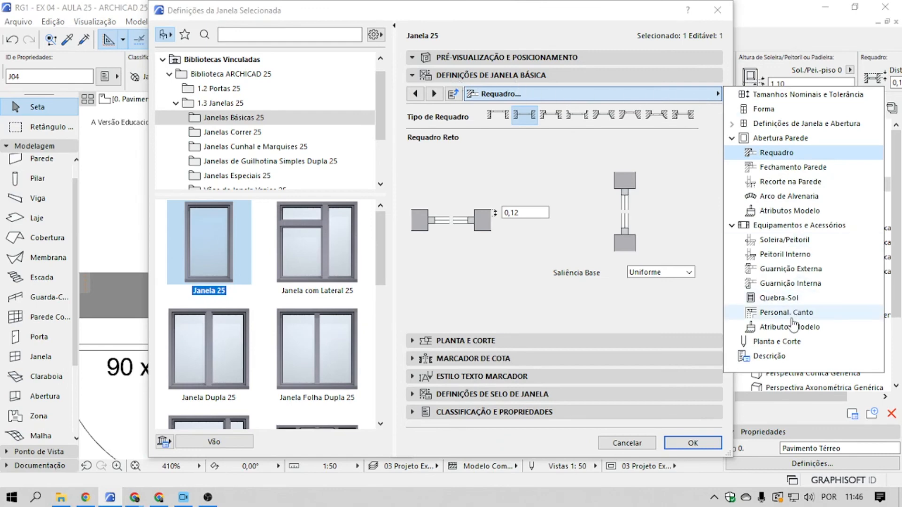
{"action": "left_click", "coordinate": [777, 342]}
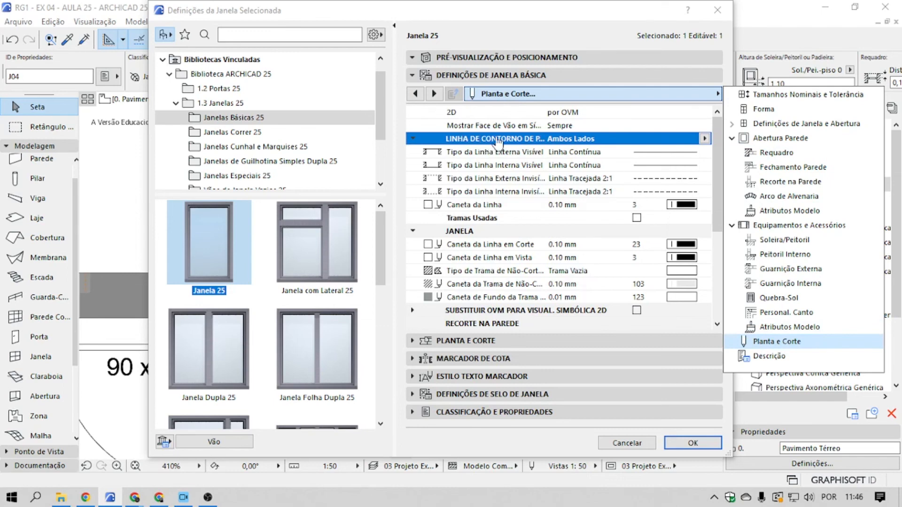
{"action": "left_click", "coordinate": [704, 139]}
{"action": "left_click", "coordinate": [704, 139]}
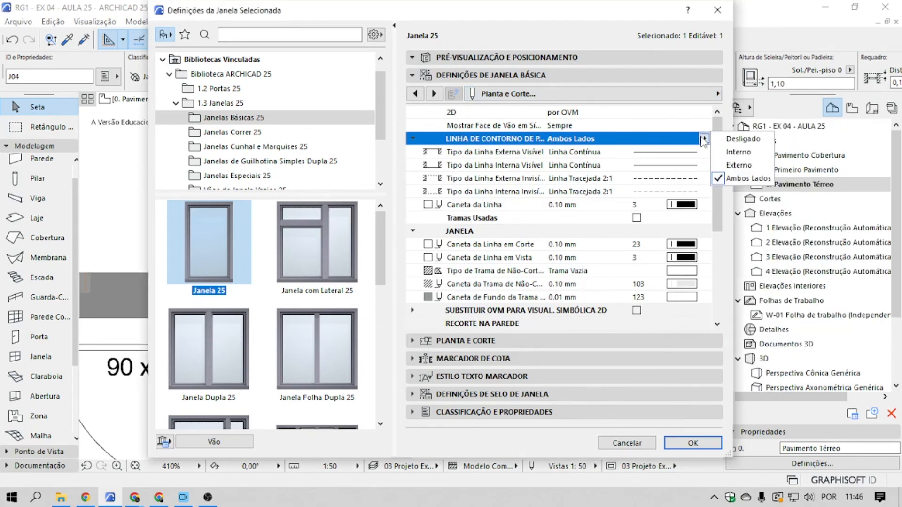
{"action": "left_click", "coordinate": [739, 152]}
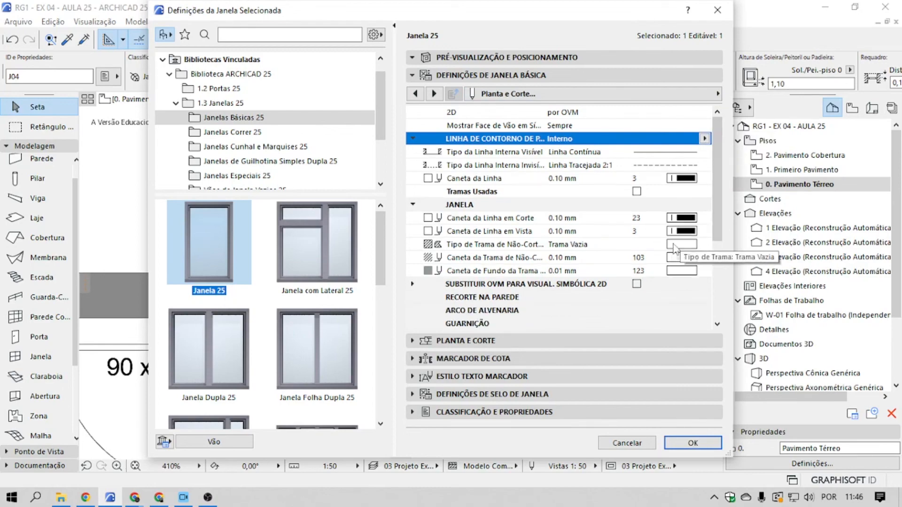
{"action": "left_click", "coordinate": [693, 442]}
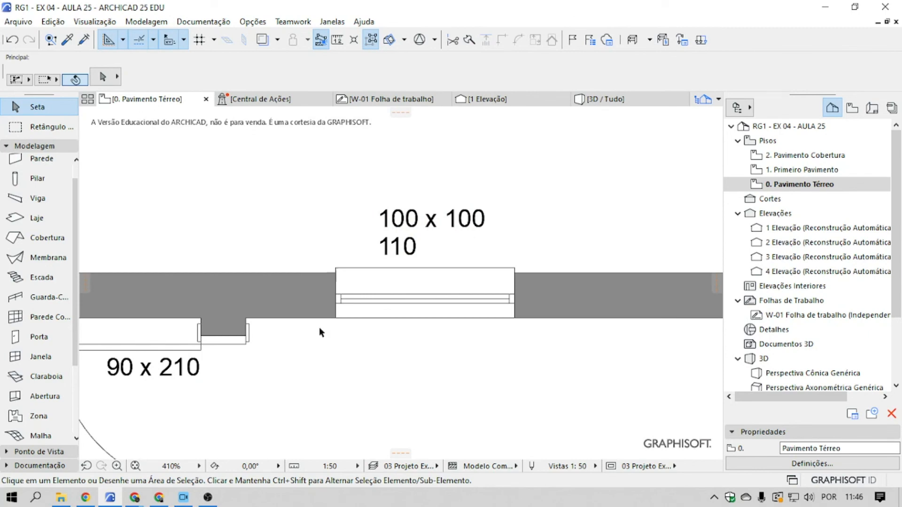
{"action": "scroll", "coordinate": [339, 303], "scroll_direction": "up", "scroll_amount": 3}
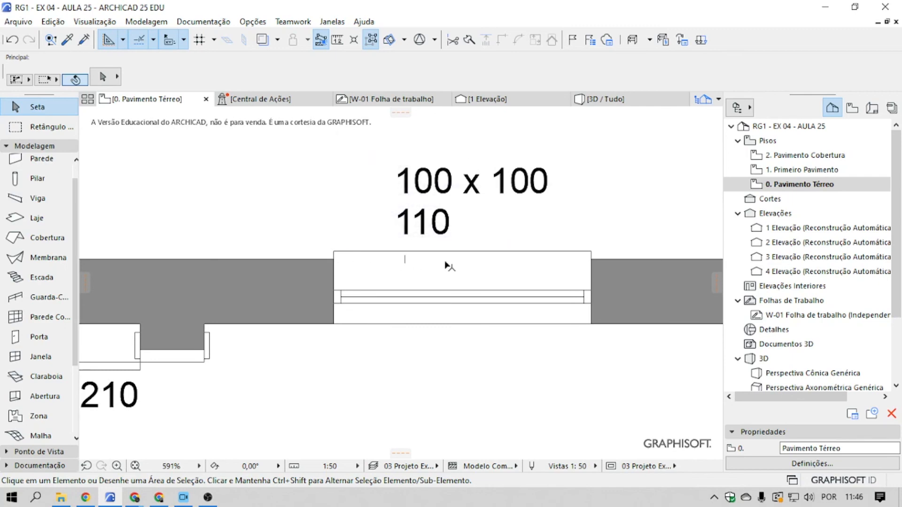
{"action": "scroll", "coordinate": [522, 262], "scroll_direction": "down", "scroll_amount": 3}
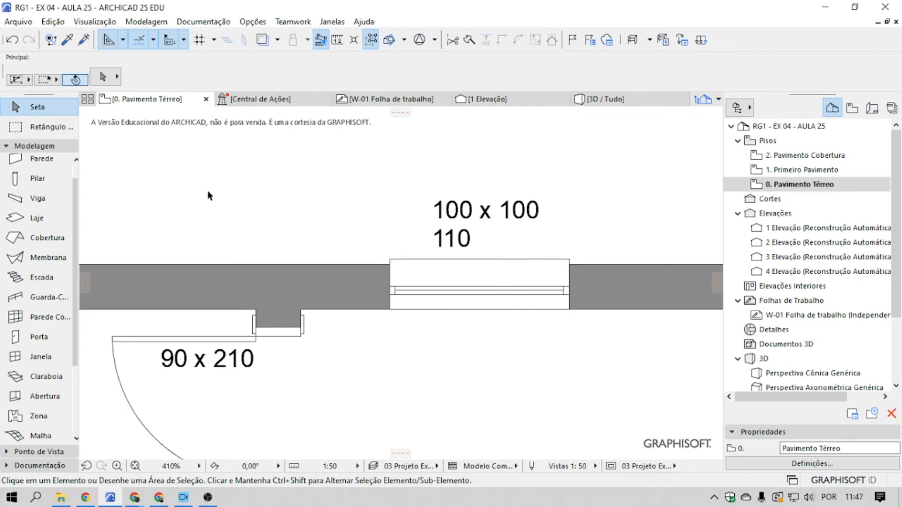
{"action": "scroll", "coordinate": [459, 342], "scroll_direction": "down", "scroll_amount": 2}
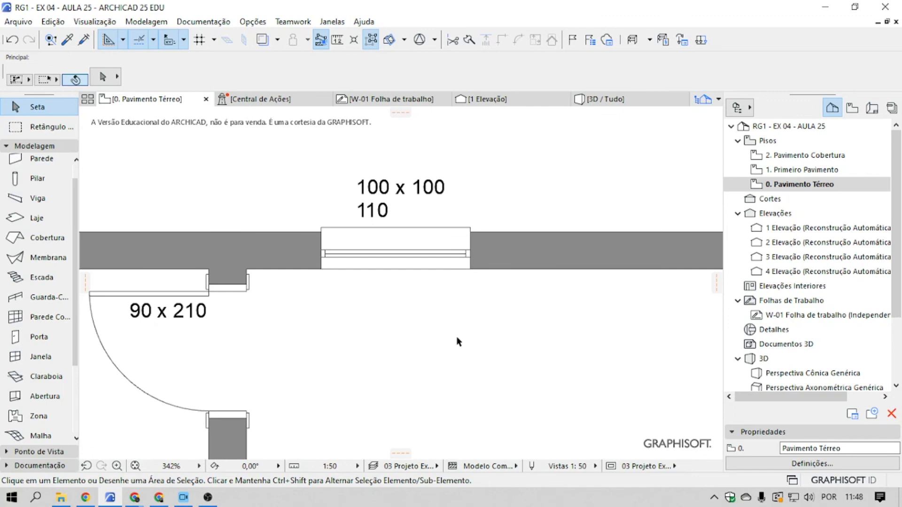